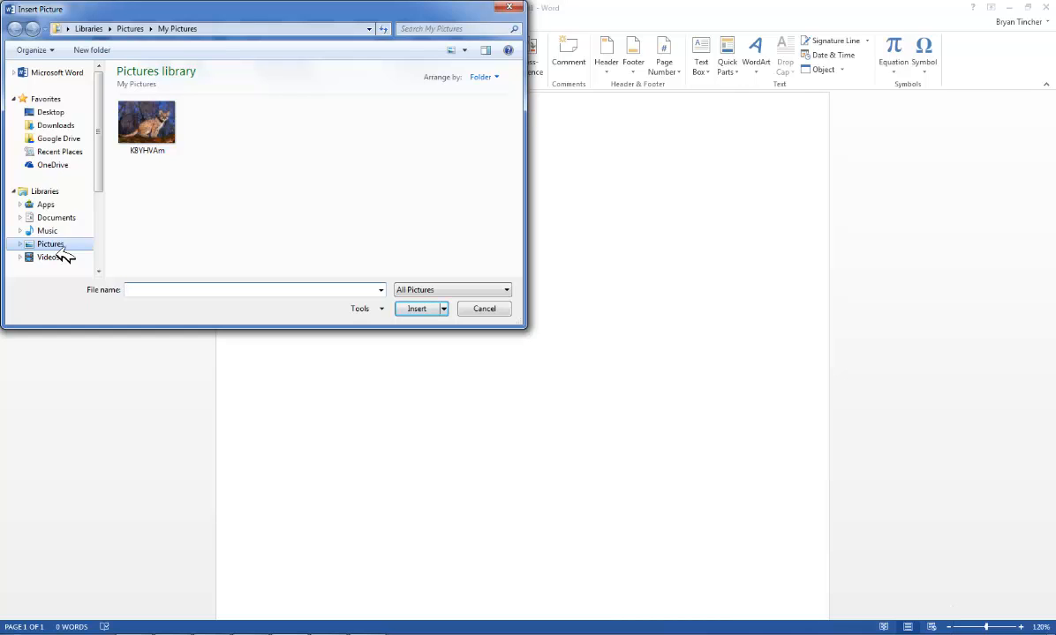
Insert the KBYHVAm cougar picture from the Pictures library into the document
{"action": "left_click", "coordinate": [152, 131]}
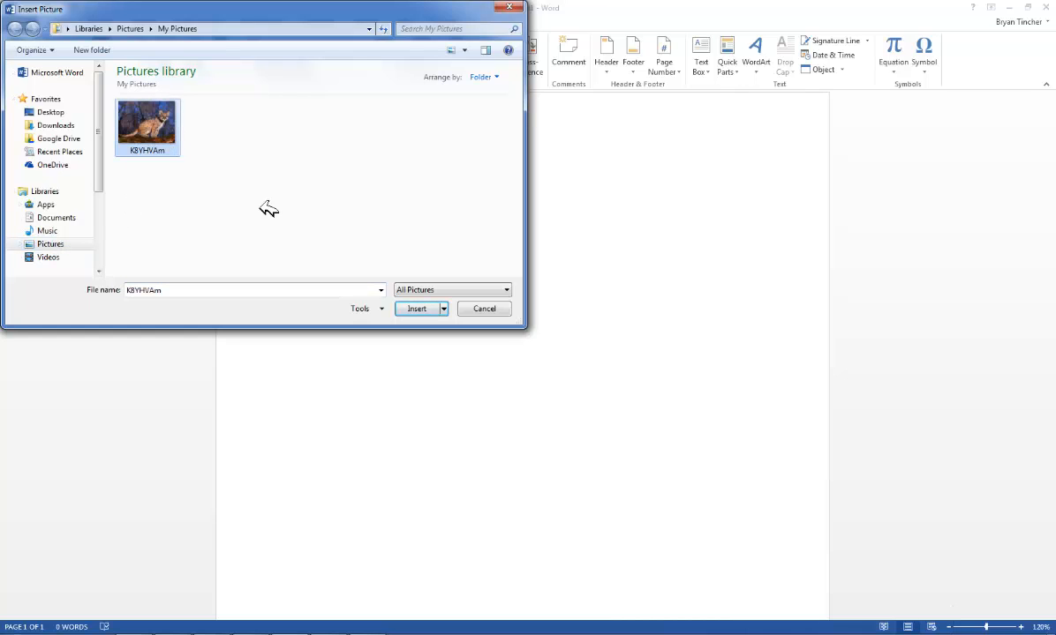
{"action": "left_click", "coordinate": [417, 309]}
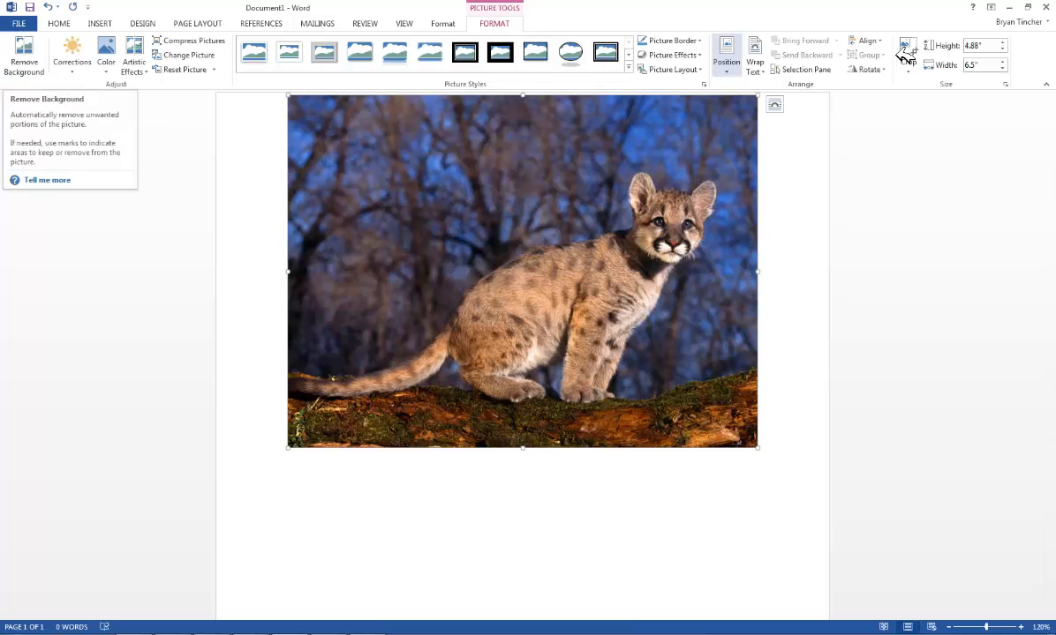
Start Remove Background on the picture and stretch the keep area out to its left and right edges
{"action": "left_click", "coordinate": [24, 62]}
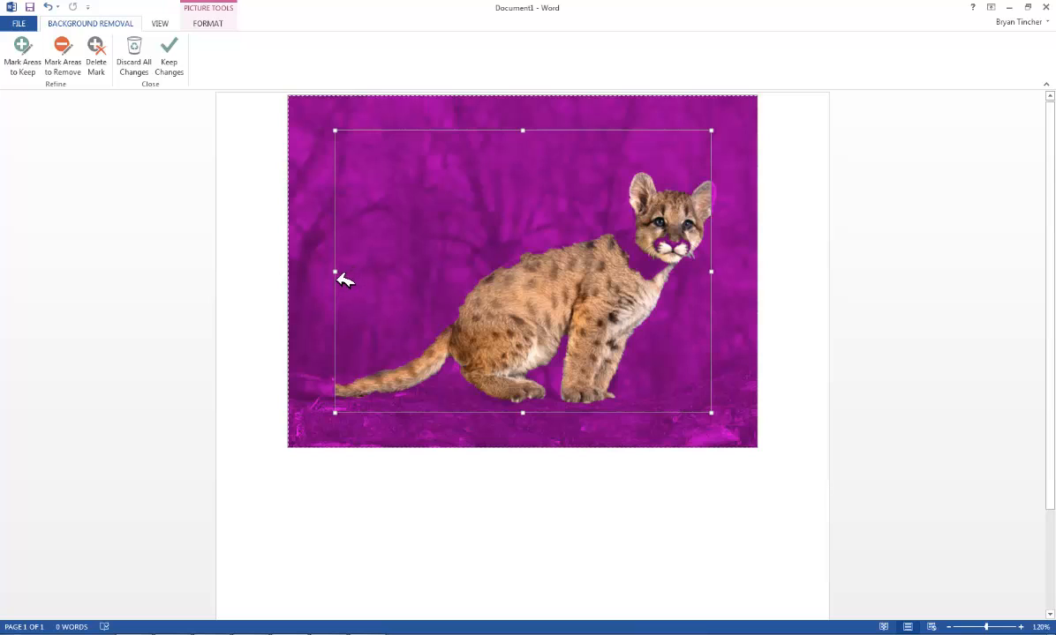
{"action": "left_click_drag", "start_coordinate": [335, 273], "coordinate": [289, 282]}
{"action": "left_click_drag", "start_coordinate": [717, 275], "coordinate": [759, 281]}
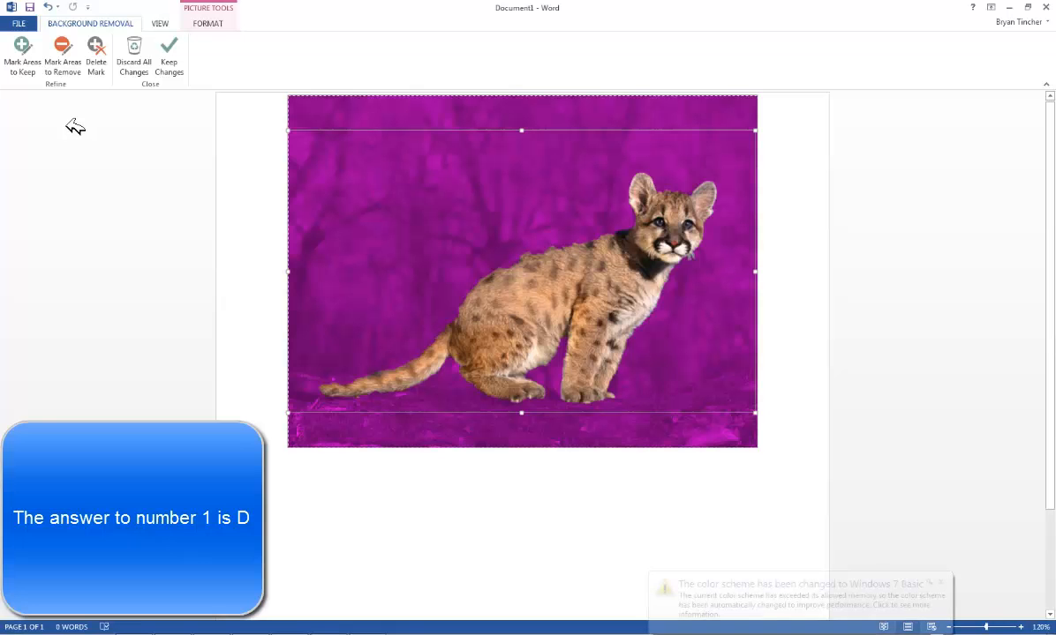
Mark the tail tip and the outline of the cougar's back as areas to keep
{"action": "left_click", "coordinate": [24, 64]}
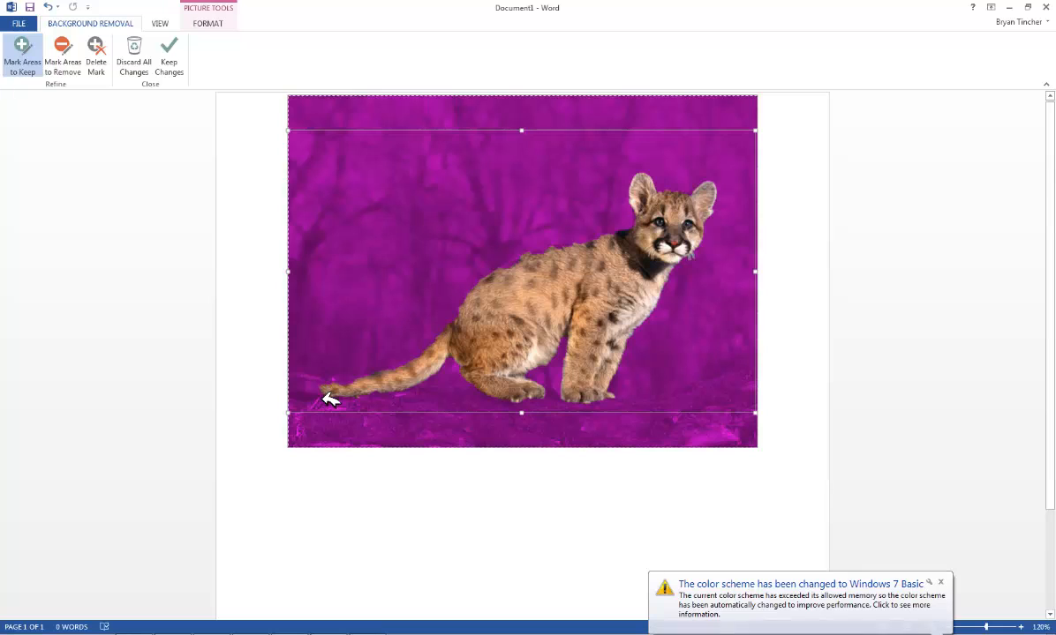
{"action": "left_click_drag", "start_coordinate": [307, 387], "coordinate": [349, 388]}
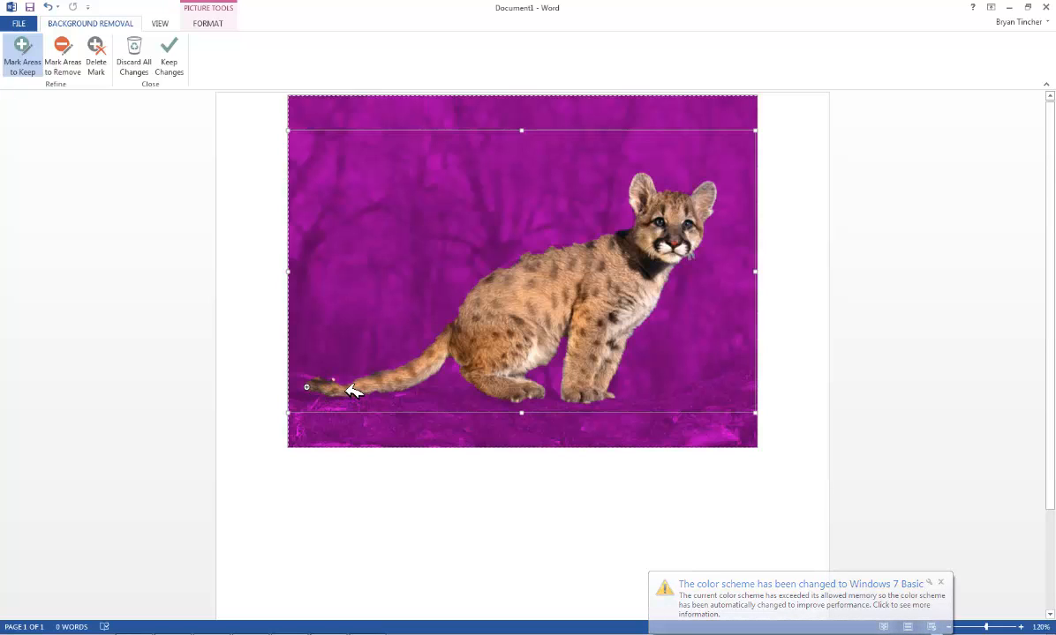
{"action": "left_click", "coordinate": [344, 382]}
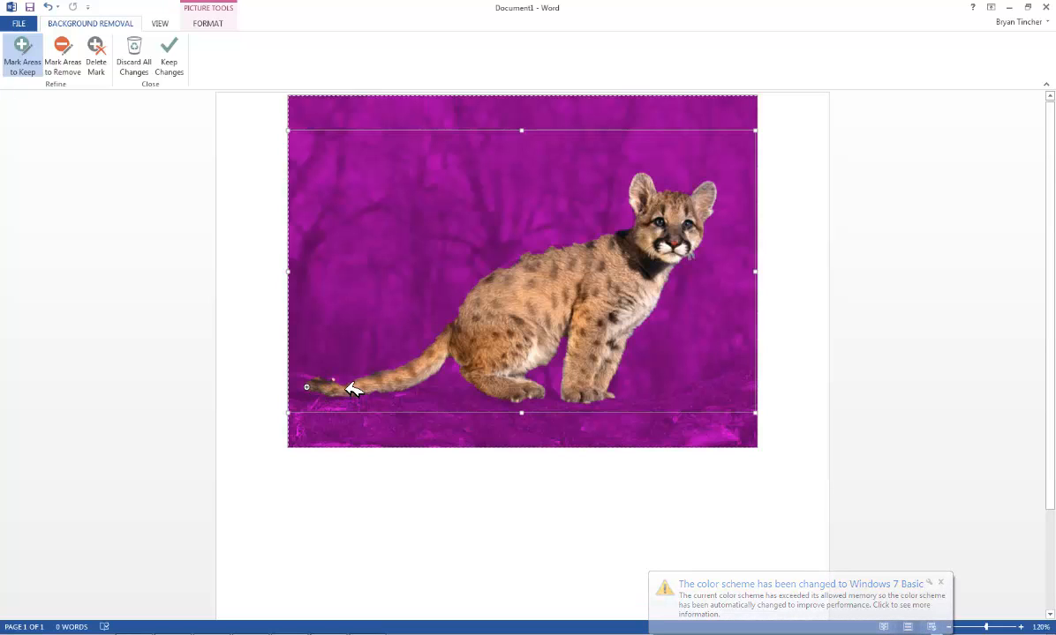
{"action": "left_click", "coordinate": [296, 384]}
{"action": "left_click", "coordinate": [296, 378]}
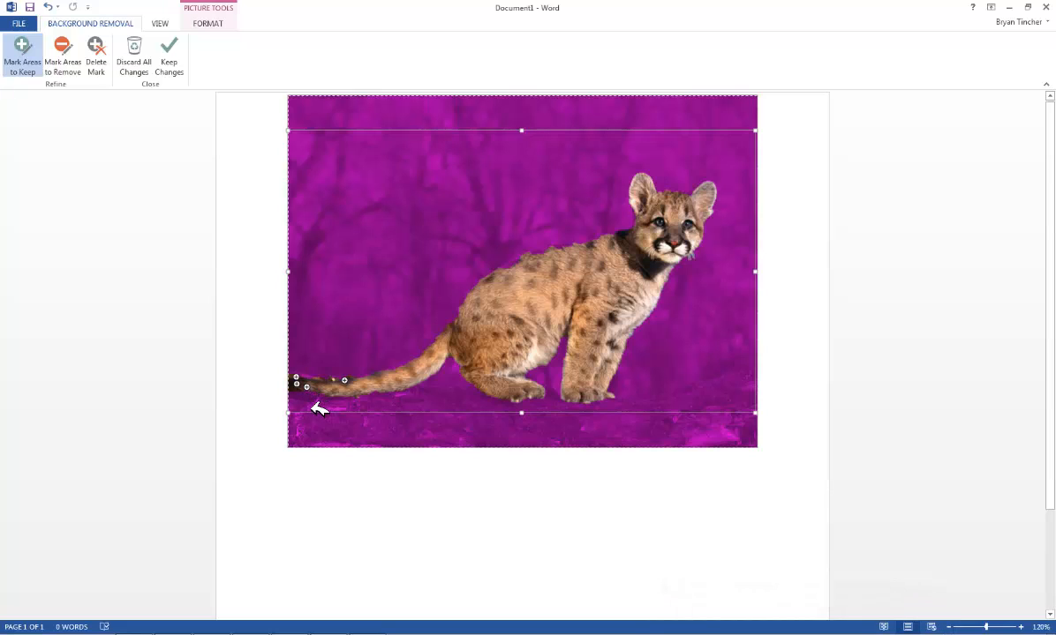
{"action": "left_click", "coordinate": [310, 400]}
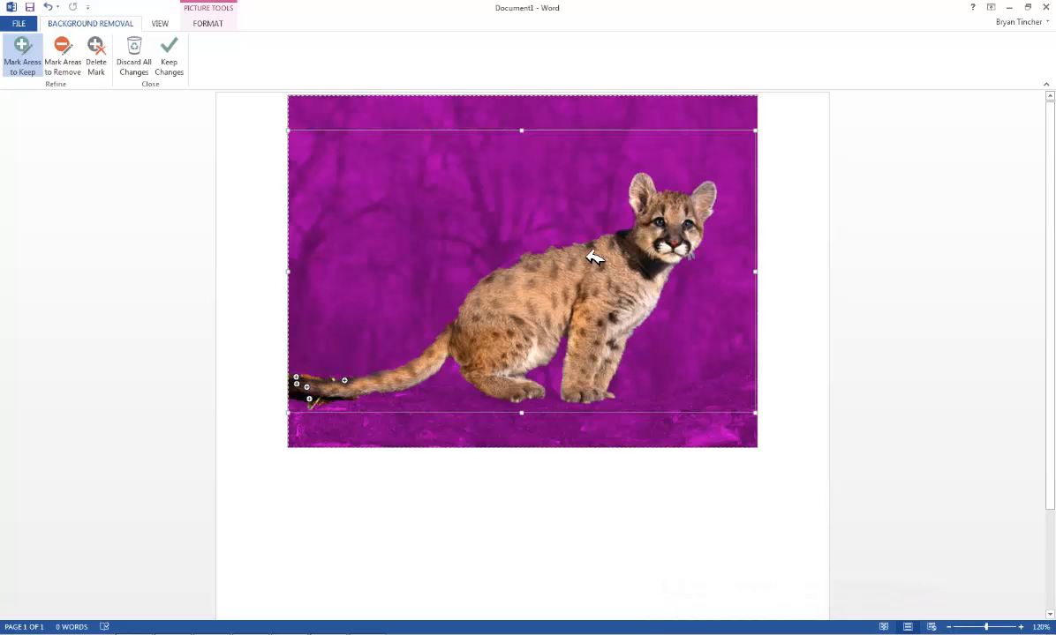
{"action": "left_click", "coordinate": [539, 253]}
{"action": "left_click", "coordinate": [512, 260]}
{"action": "left_click", "coordinate": [559, 246]}
{"action": "left_click", "coordinate": [566, 246]}
{"action": "left_click", "coordinate": [579, 241]}
{"action": "left_click", "coordinate": [571, 246]}
{"action": "left_click", "coordinate": [467, 292]}
{"action": "left_click", "coordinate": [459, 306]}
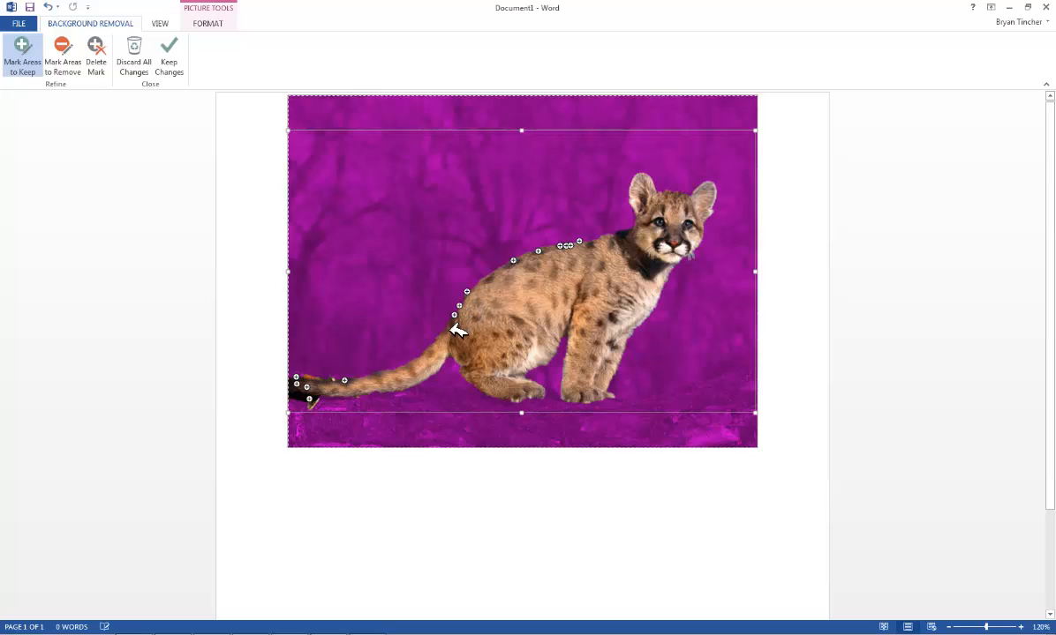
{"action": "left_click", "coordinate": [454, 315]}
{"action": "left_click", "coordinate": [309, 399]}
{"action": "left_click", "coordinate": [297, 383]}
{"action": "left_click", "coordinate": [307, 386]}
Mark a spot below the tail tip as an area to remove and keep the background removal changes
{"action": "left_click", "coordinate": [70, 68]}
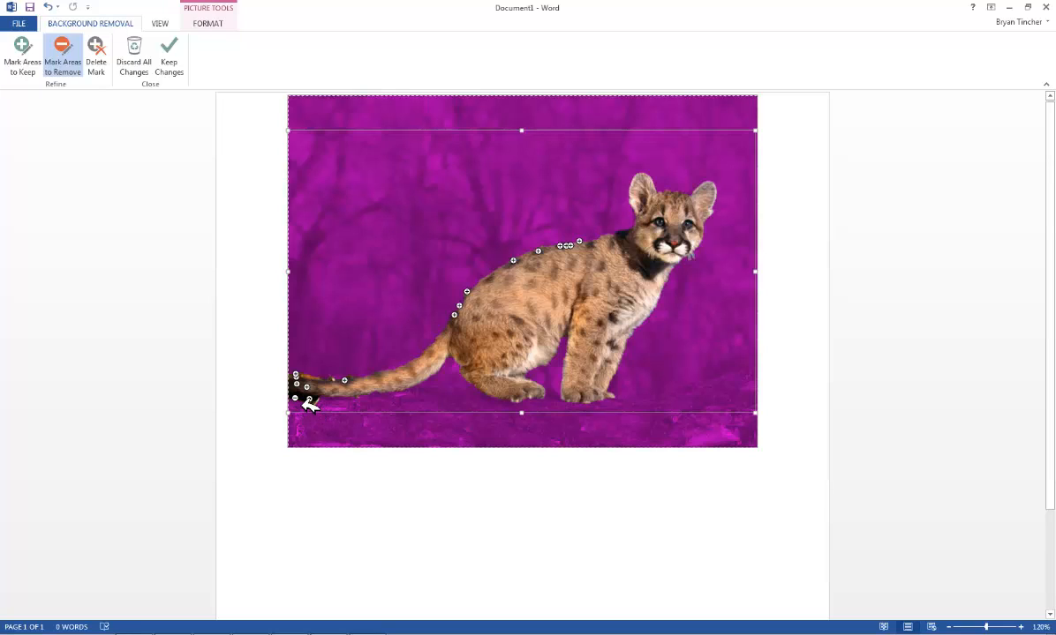
{"action": "left_click", "coordinate": [302, 398]}
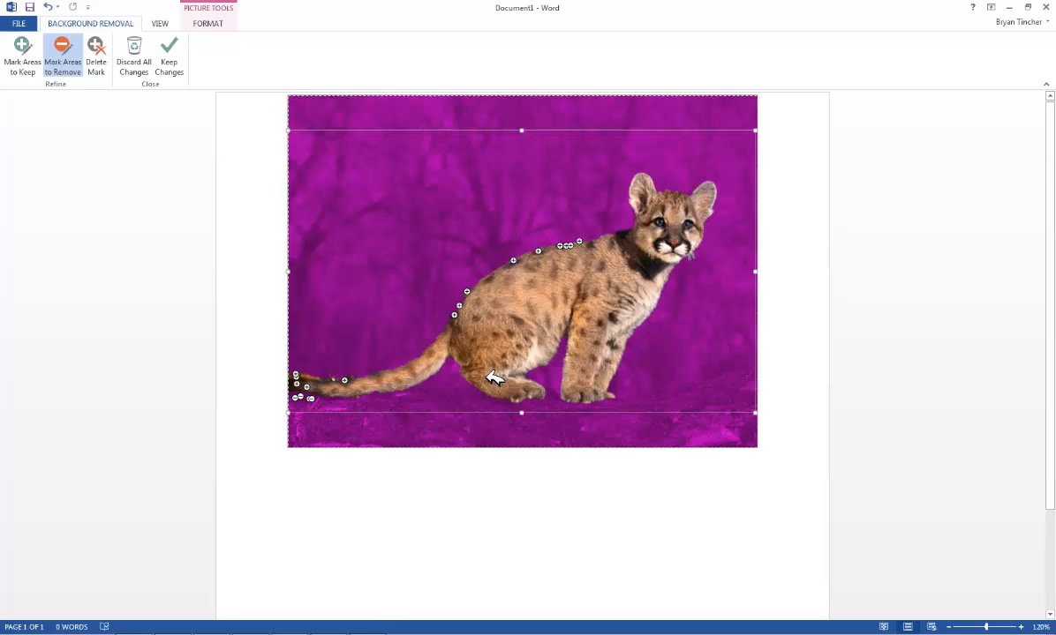
{"action": "left_click", "coordinate": [170, 62]}
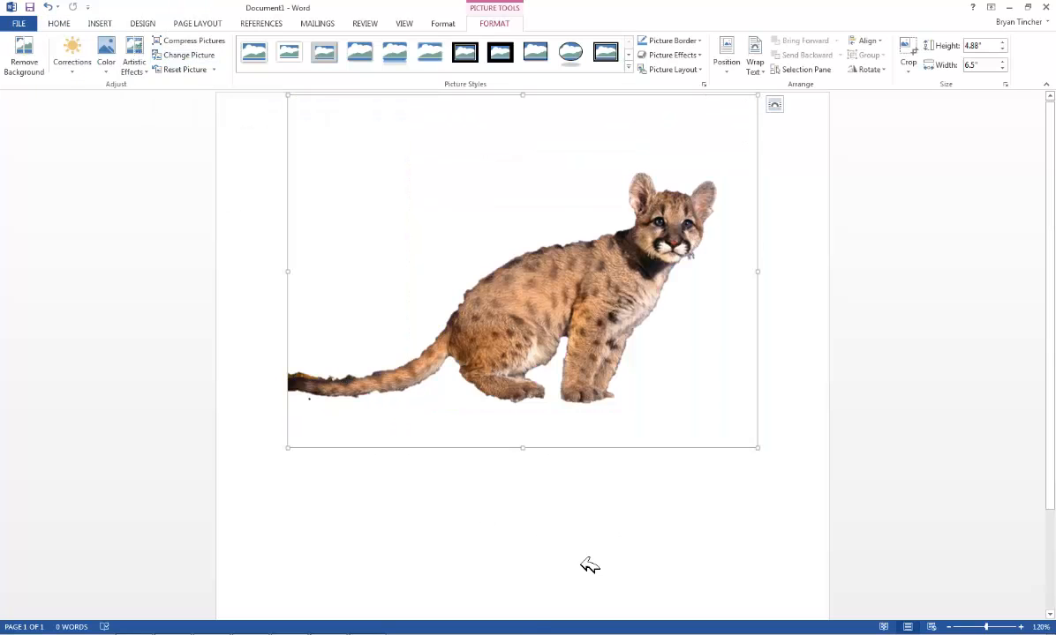
Undo the background removal
{"action": "key", "text": "ctrl+z"}
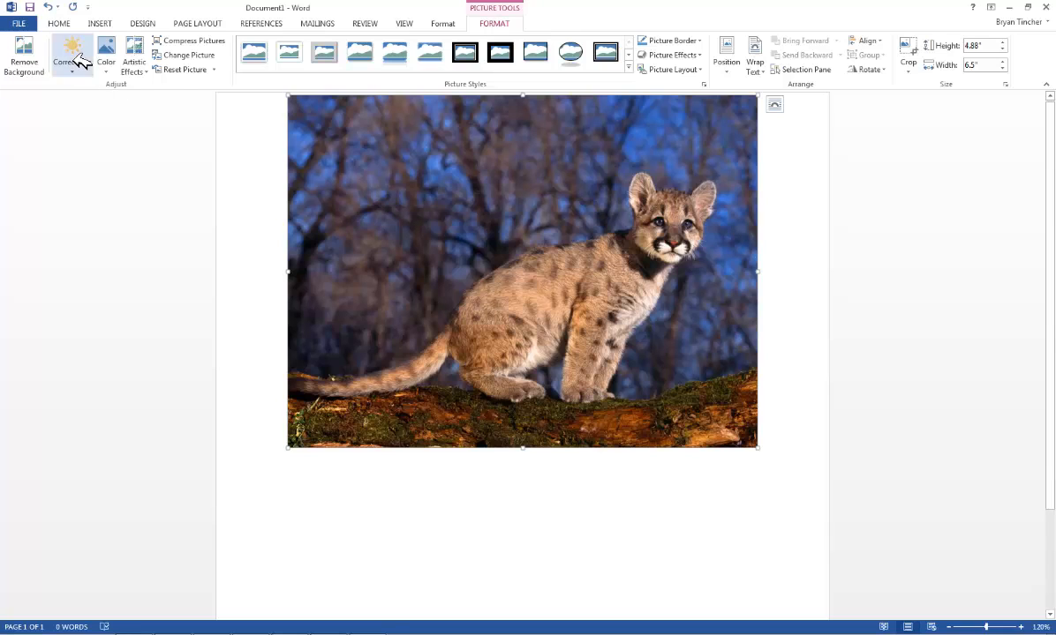
Apply the Sharpen: 25% picture correction preset
{"action": "left_click", "coordinate": [75, 78]}
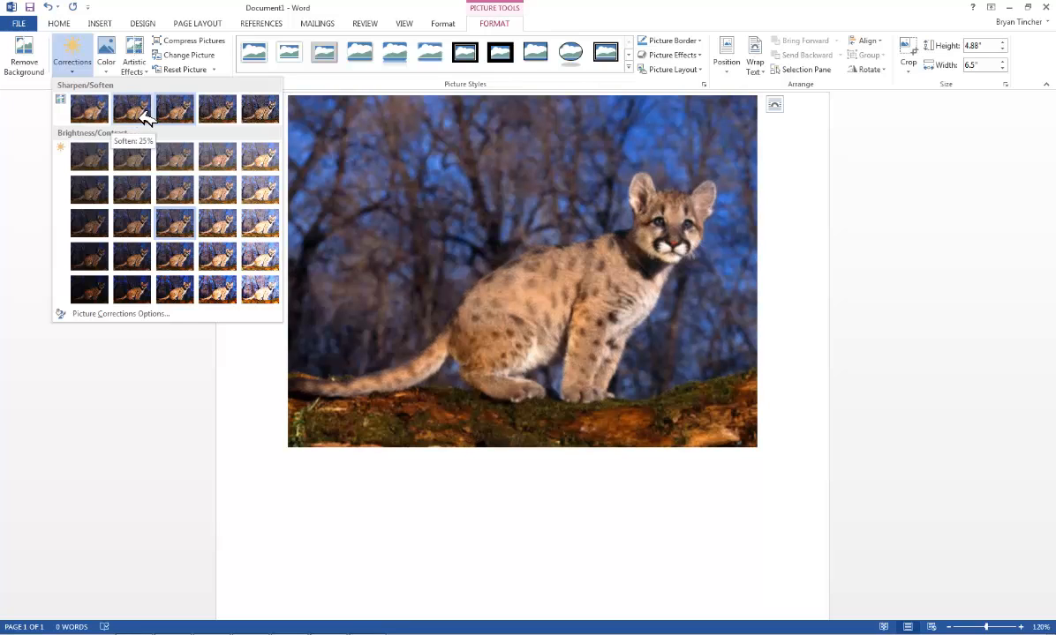
{"action": "left_click", "coordinate": [225, 121]}
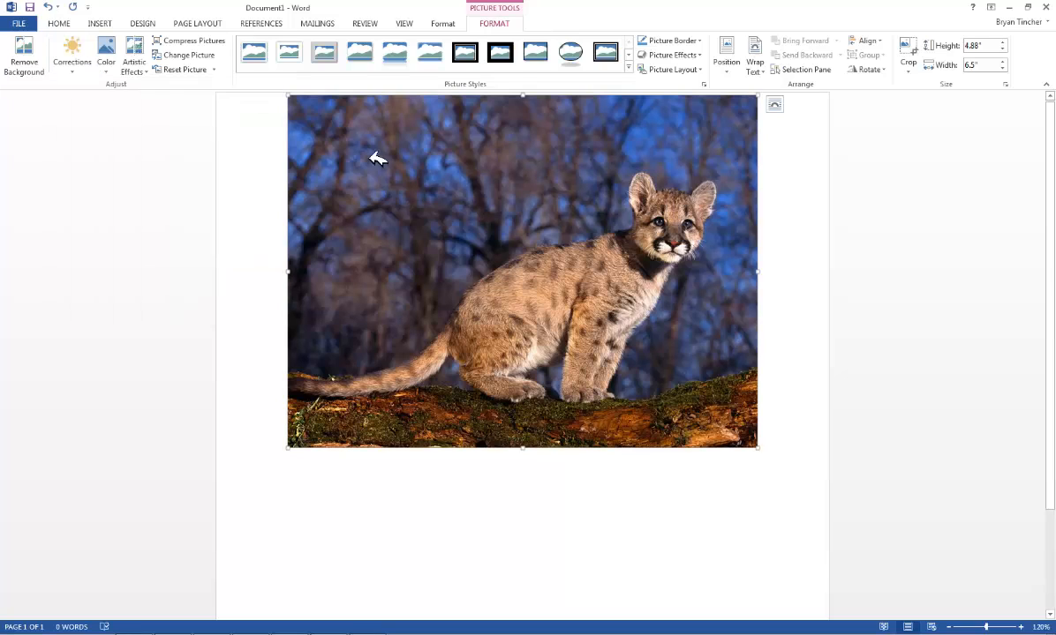
Open the Picture Corrections Options pane and raise Sharpness to 93%
{"action": "left_click", "coordinate": [75, 65]}
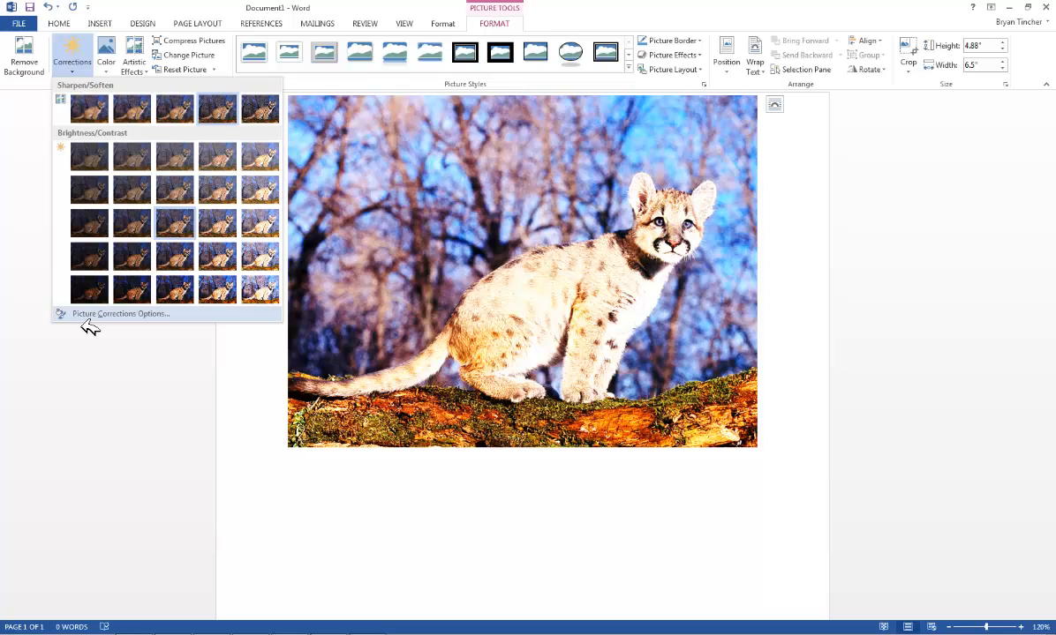
{"action": "left_click", "coordinate": [85, 315]}
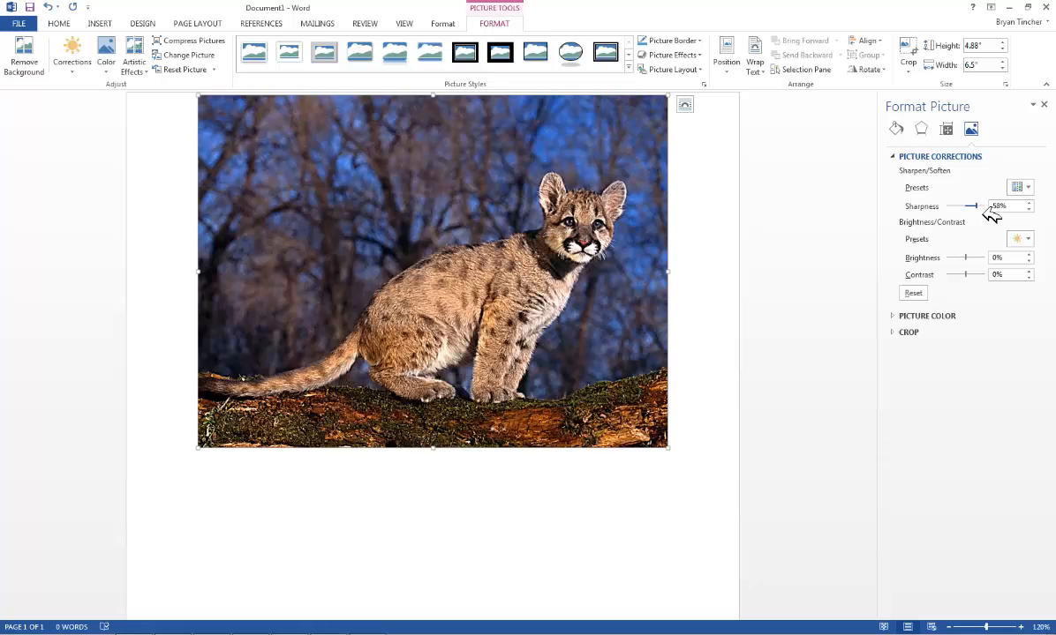
{"action": "left_click_drag", "start_coordinate": [982, 213], "coordinate": [983, 213]}
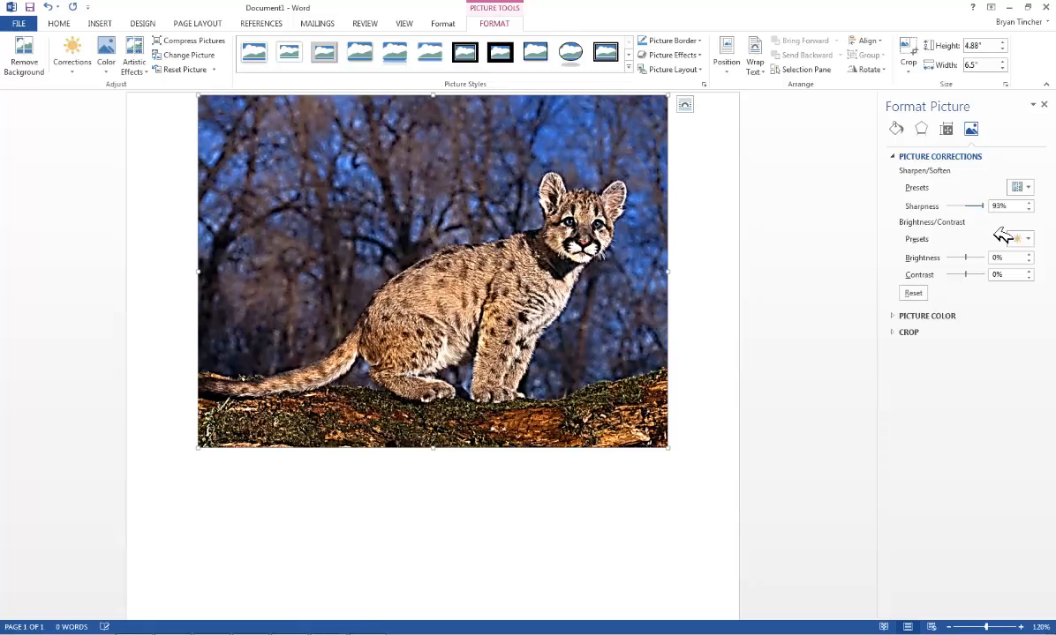
Lower Brightness to about -58%, then reset all picture corrections
{"action": "left_click_drag", "start_coordinate": [966, 262], "coordinate": [954, 265]}
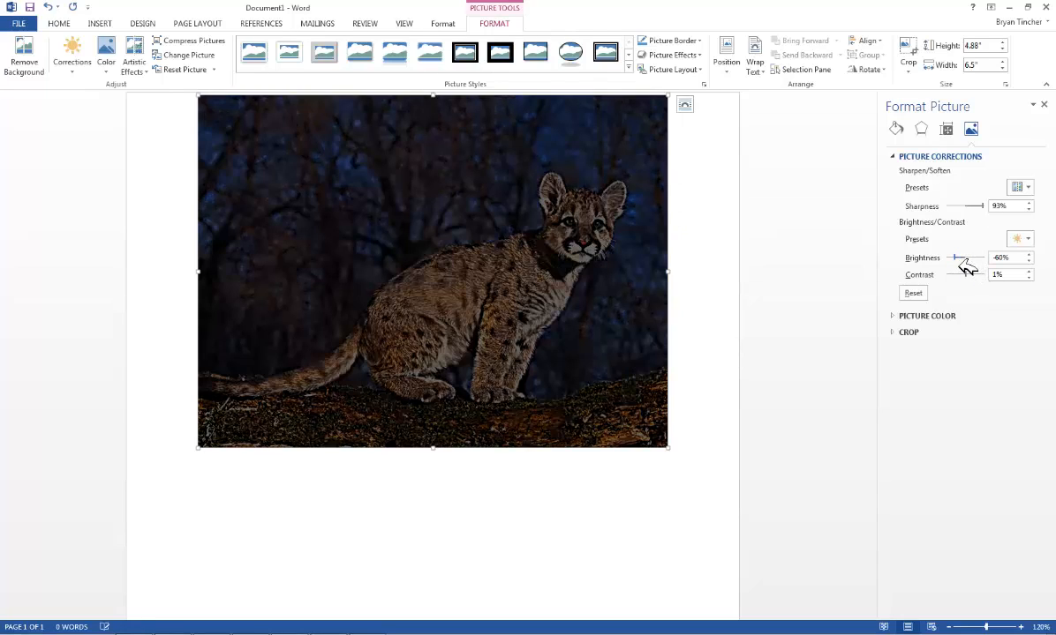
{"action": "left_click_drag", "start_coordinate": [959, 261], "coordinate": [961, 262]}
{"action": "left_click", "coordinate": [916, 294]}
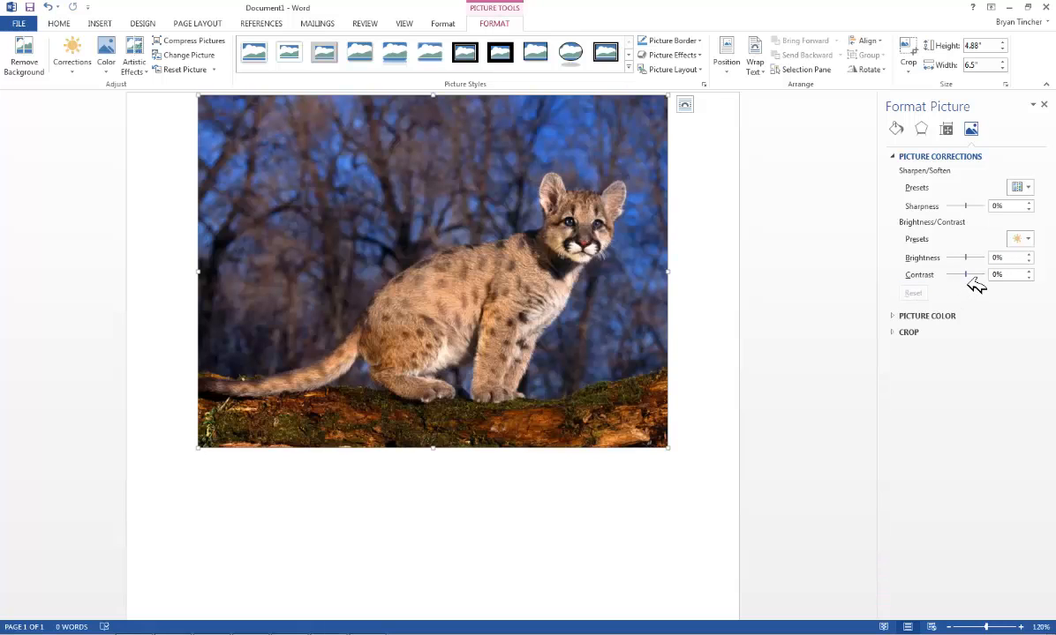
Set the picture's Brightness to 23% and Contrast to -29%
{"action": "left_click_drag", "start_coordinate": [968, 277], "coordinate": [976, 265]}
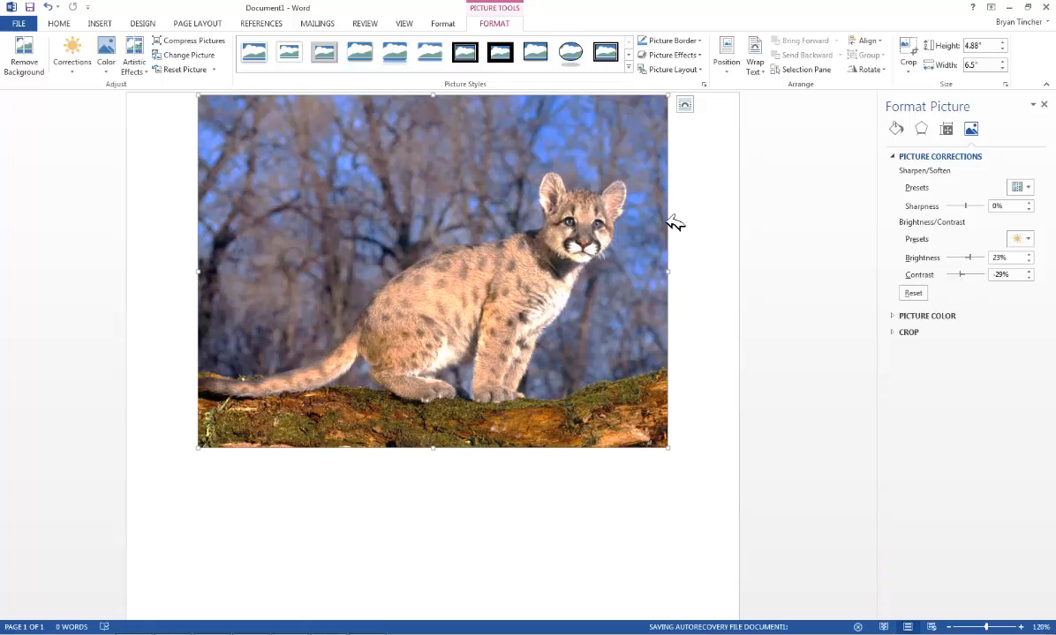
Open the picture Color gallery
{"action": "left_click", "coordinate": [106, 70]}
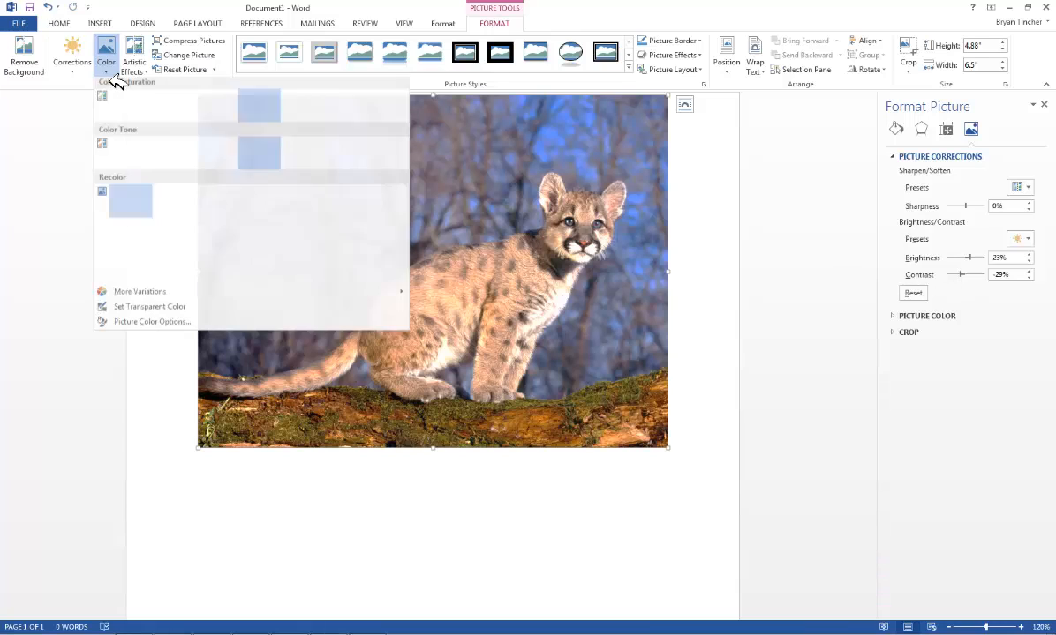
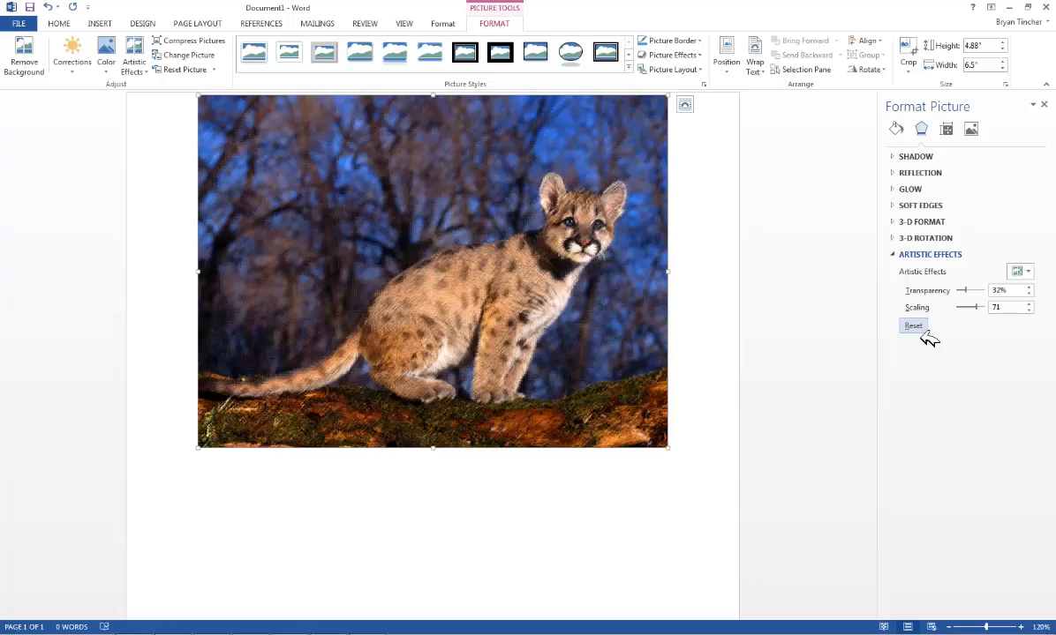
Reset the picture's artistic effects and reset all of the picture's other formatting
{"action": "left_click", "coordinate": [914, 326]}
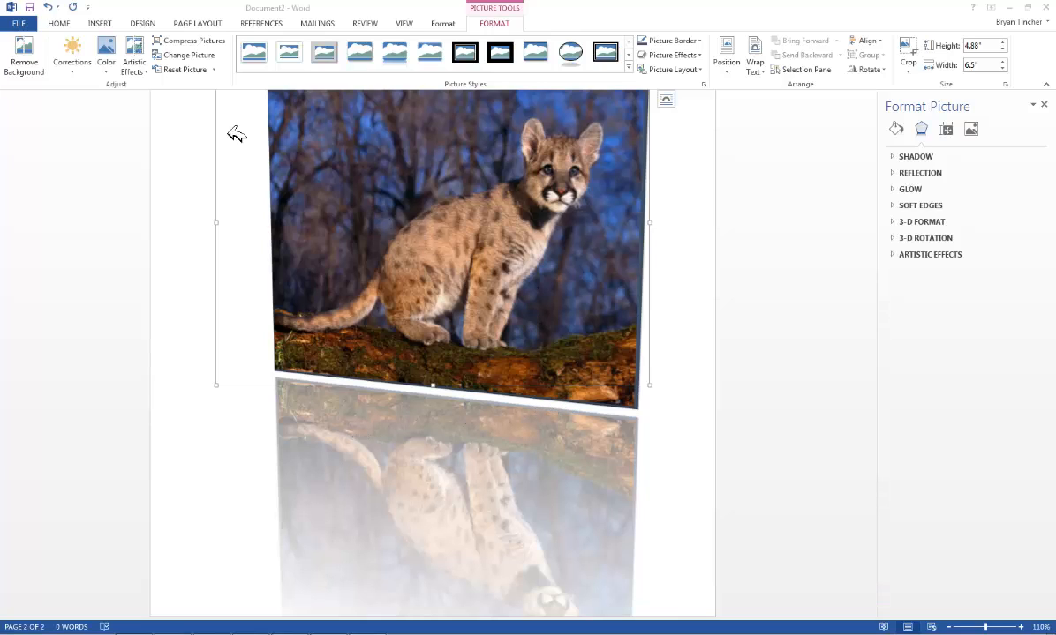
{"action": "left_click", "coordinate": [199, 74]}
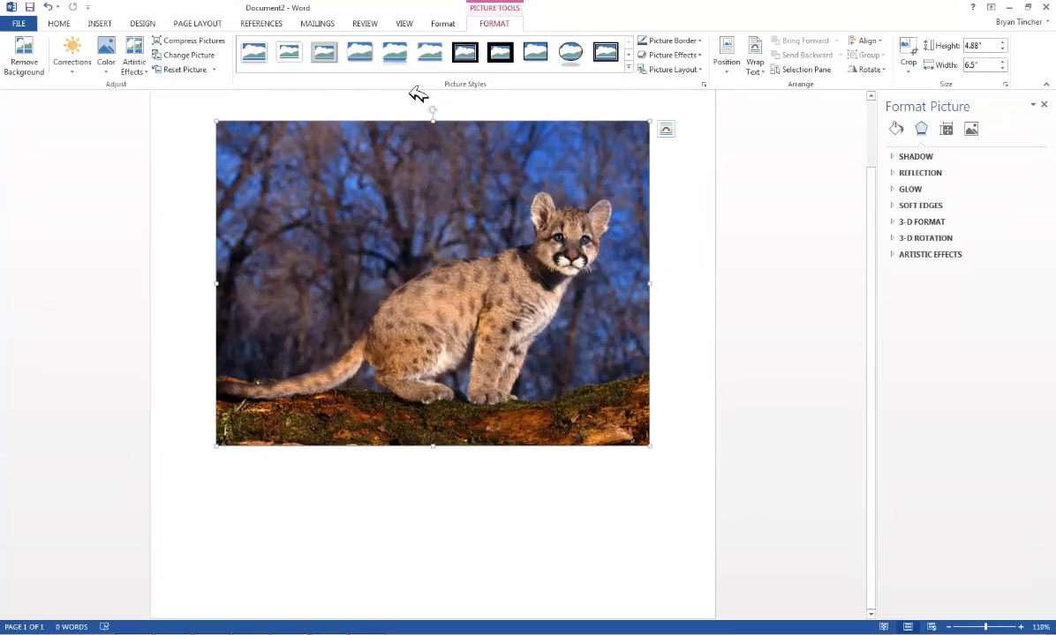
Apply the rotated white-frame picture style to the cougar photo
{"action": "left_click", "coordinate": [628, 69]}
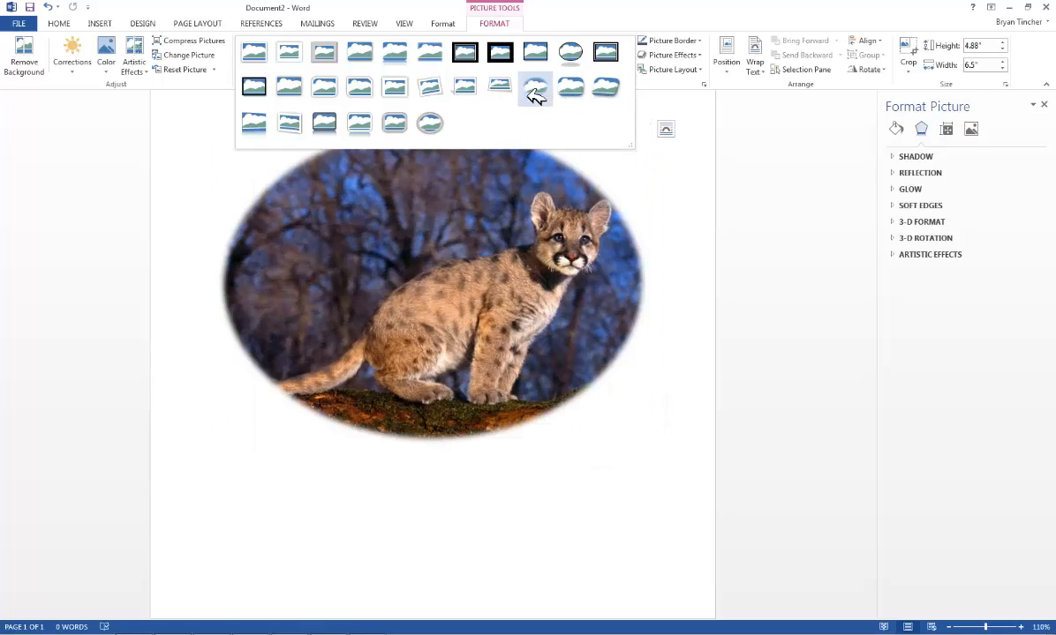
{"action": "left_click", "coordinate": [444, 100]}
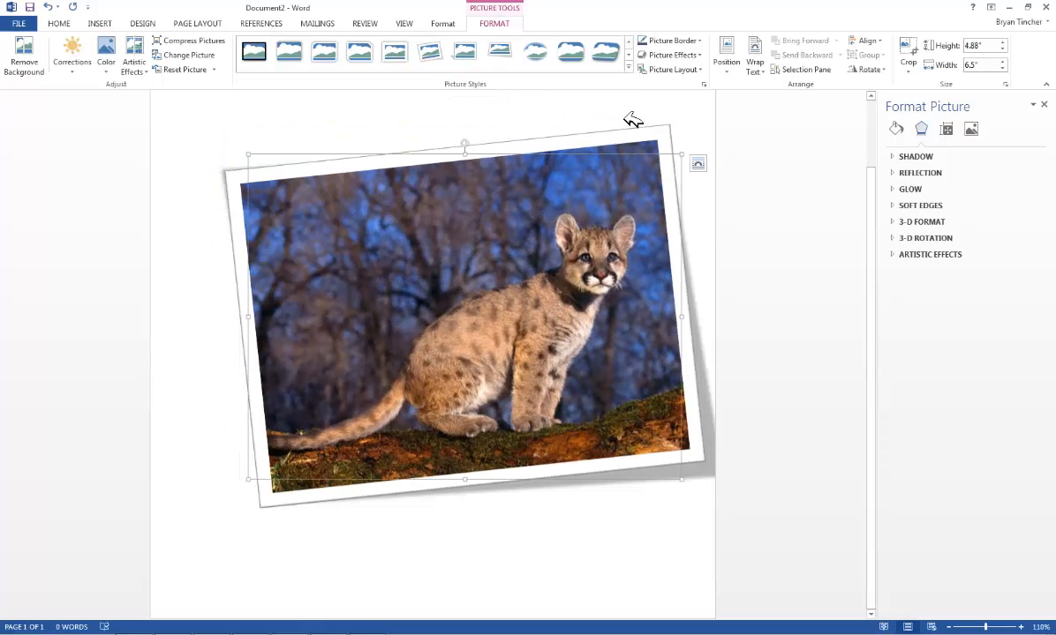
Set the picture border color to purple
{"action": "left_click", "coordinate": [699, 42]}
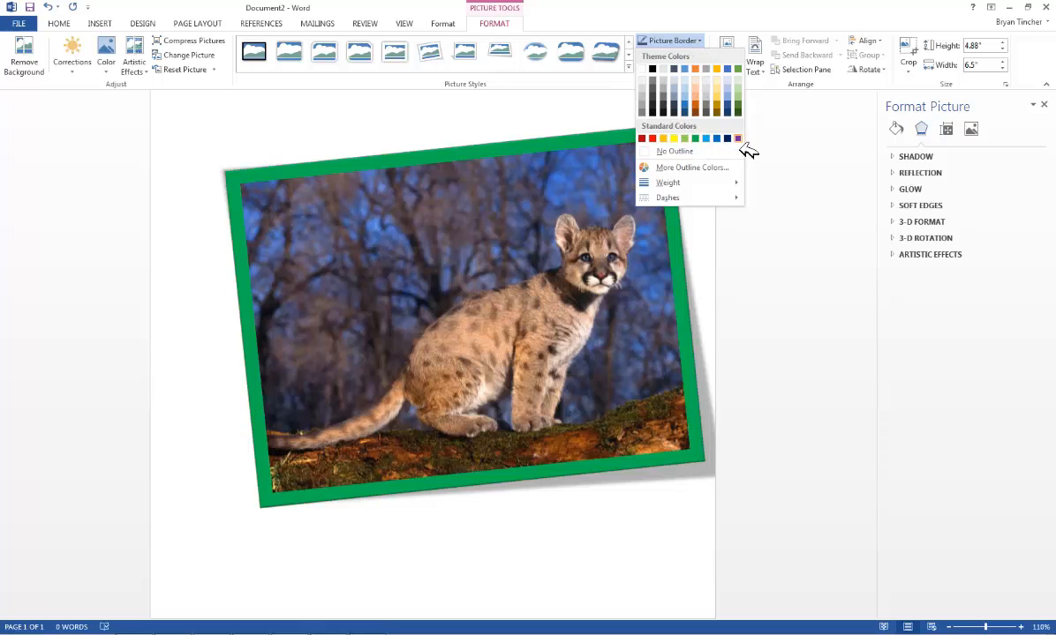
{"action": "left_click", "coordinate": [738, 139]}
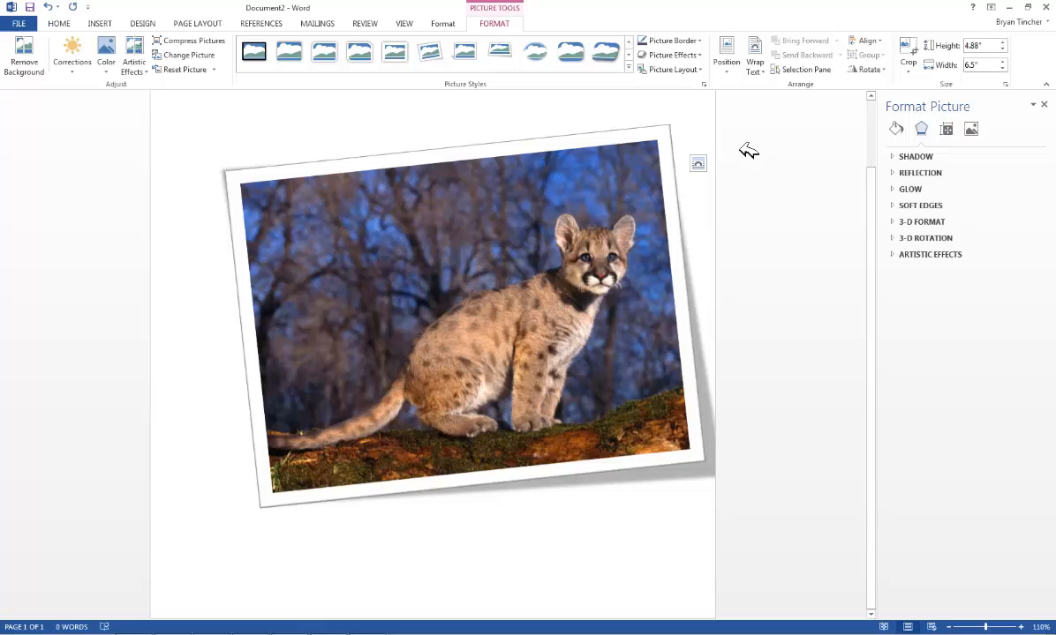
{"action": "left_click", "coordinate": [697, 56]}
{"action": "mouse_move", "coordinate": [703, 81]}
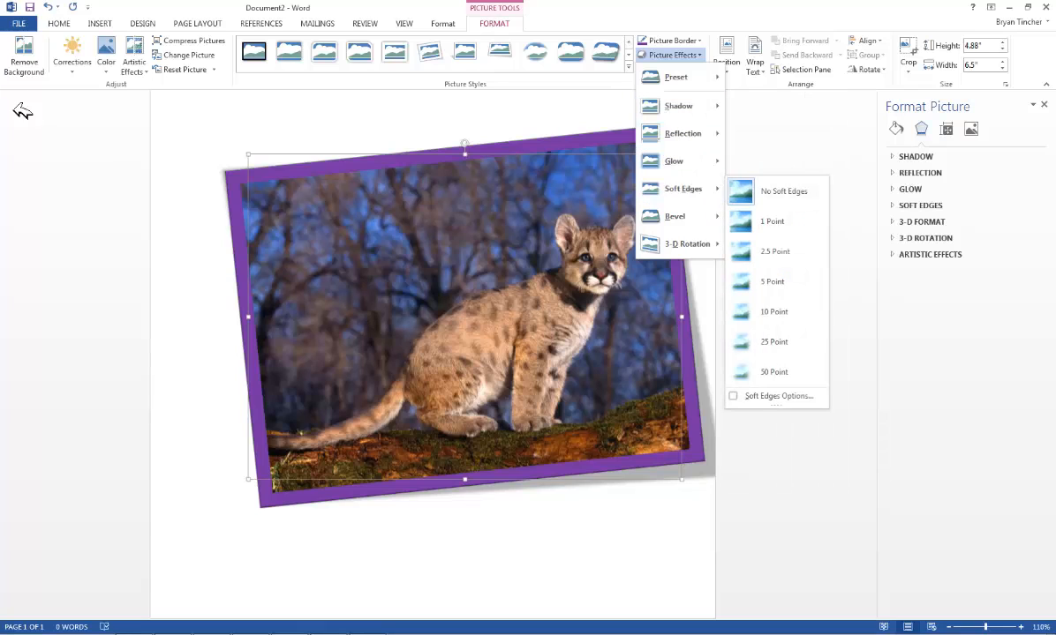
{"action": "left_click", "coordinate": [62, 26]}
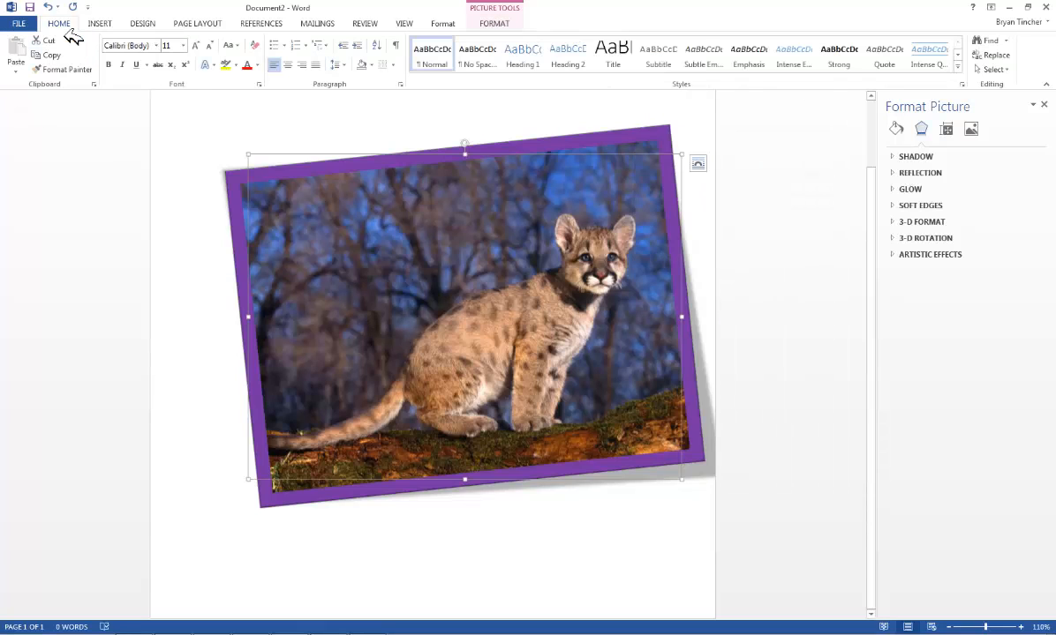
{"action": "left_click", "coordinate": [207, 65]}
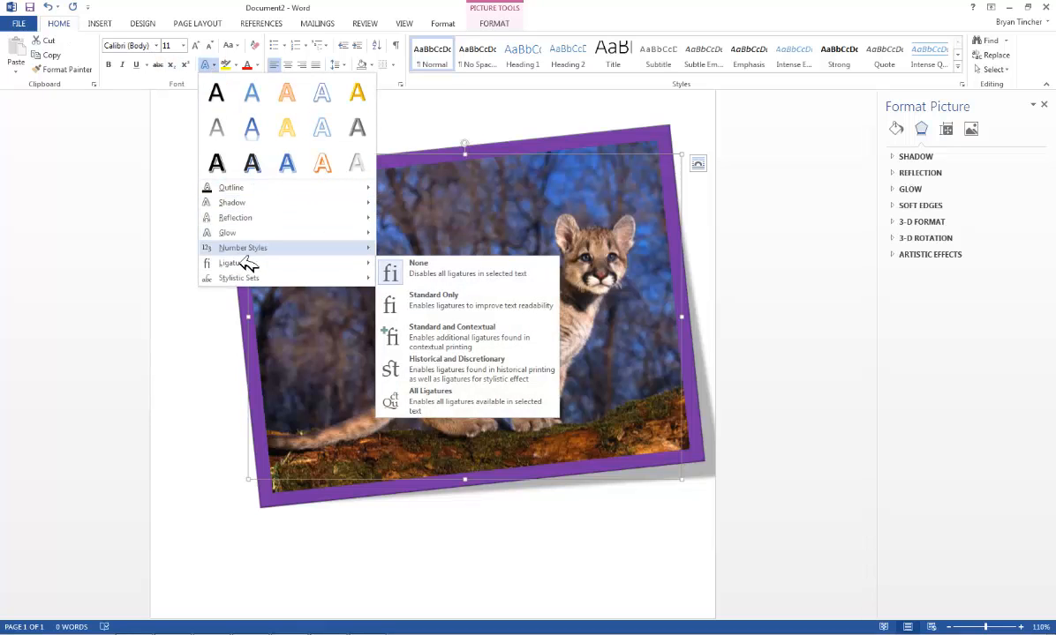
{"action": "left_click", "coordinate": [492, 24]}
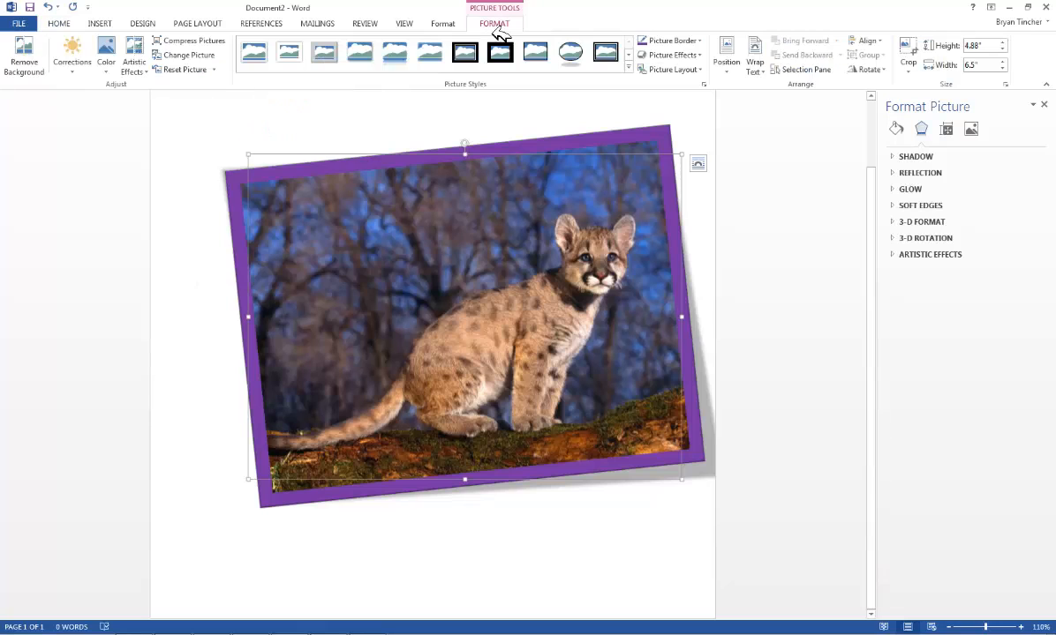
Apply the full reflection with 8 pt offset effect to the picture
{"action": "left_click", "coordinate": [695, 56]}
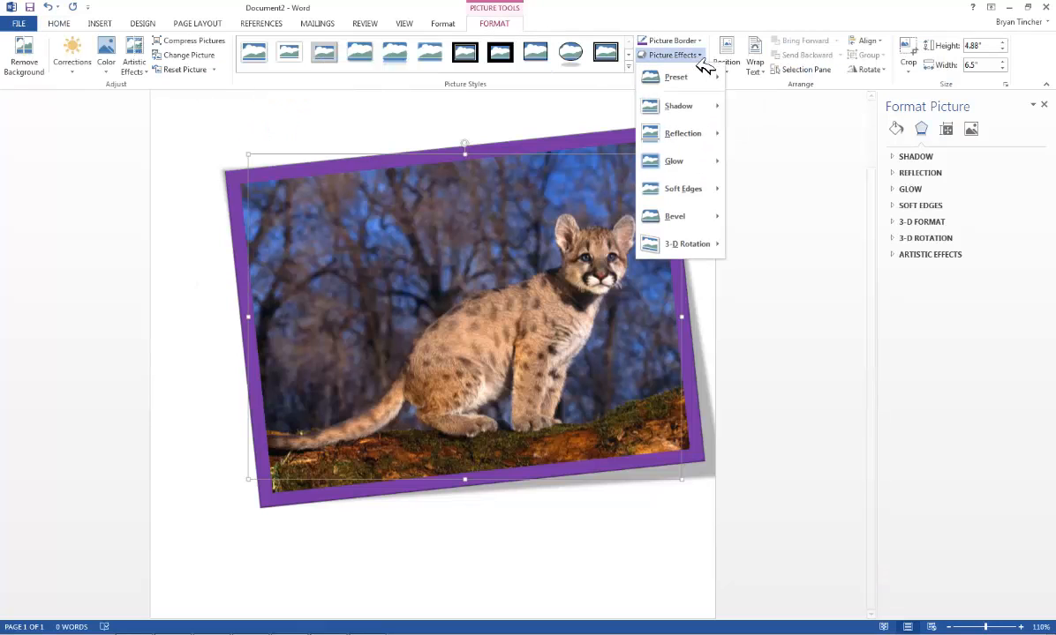
{"action": "mouse_move", "coordinate": [697, 133]}
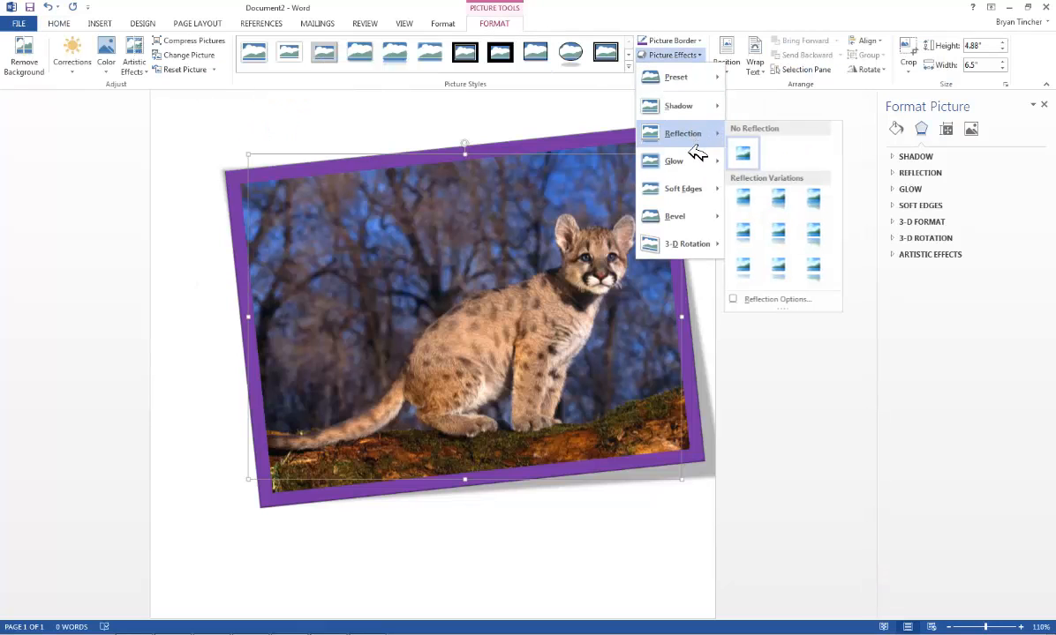
{"action": "left_click", "coordinate": [815, 274]}
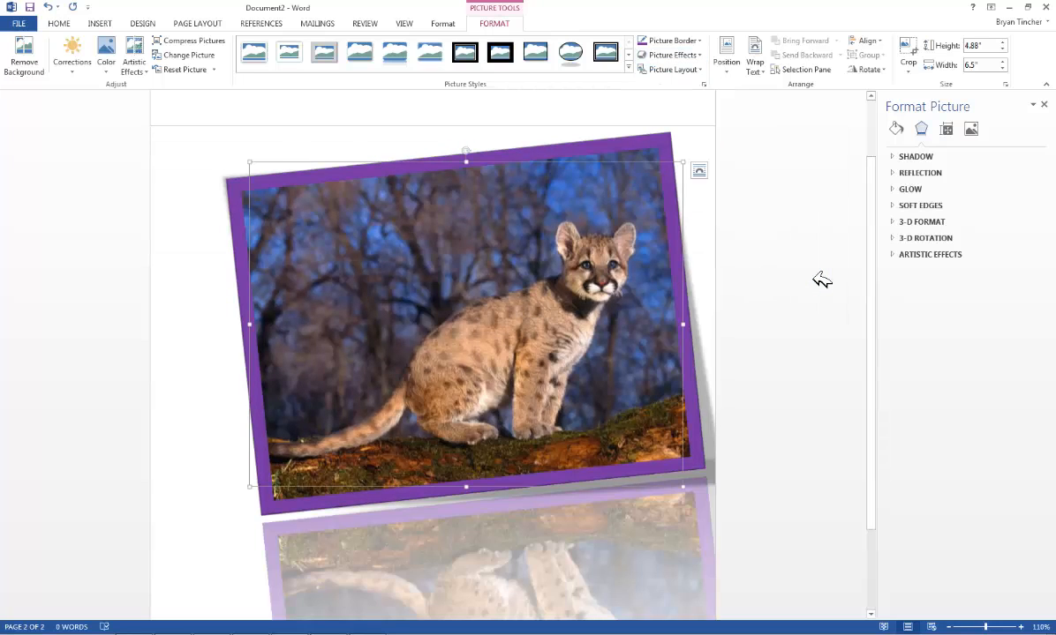
Open the reflection options and set the reflection Transparency to 0% and Size to 75%
{"action": "scroll", "coordinate": [792, 228], "scroll_direction": "down", "scroll_amount": 3}
{"action": "scroll", "coordinate": [792, 228], "scroll_direction": "up", "scroll_amount": 1}
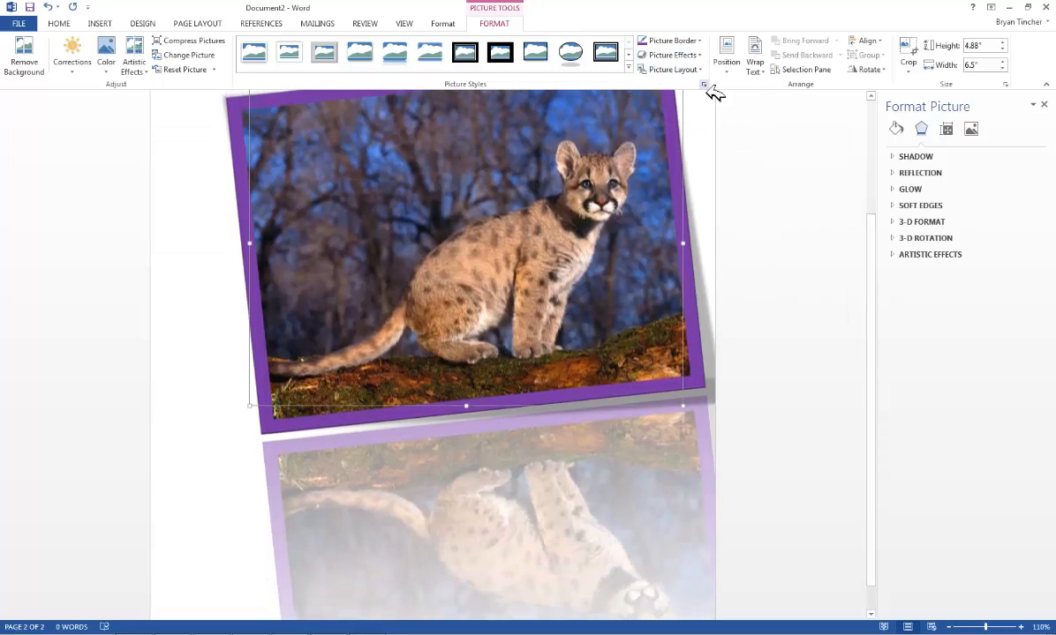
{"action": "left_click", "coordinate": [699, 56]}
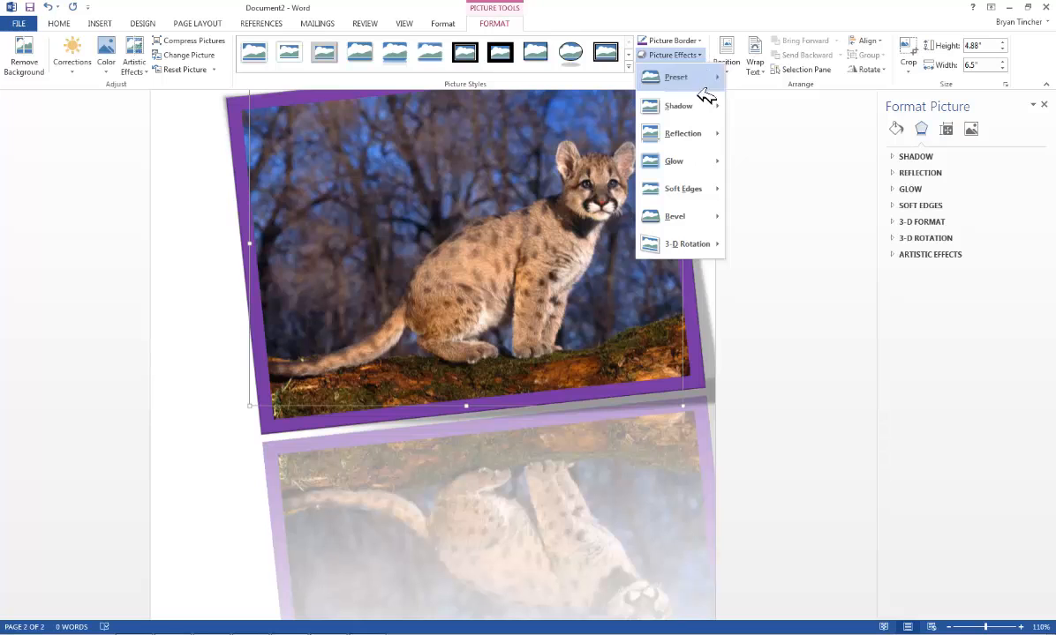
{"action": "mouse_move", "coordinate": [711, 121]}
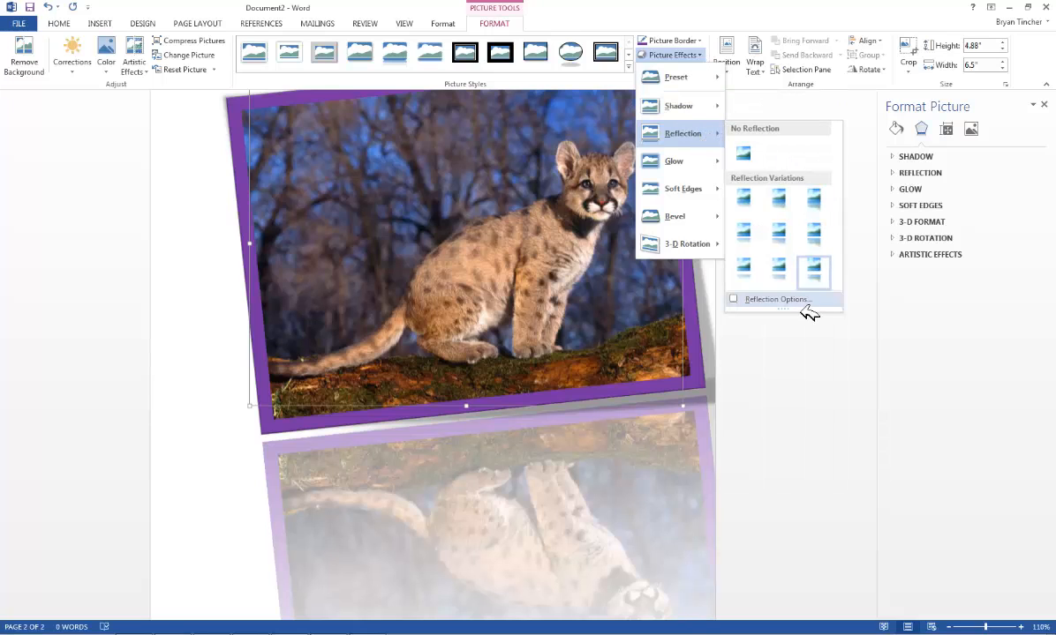
{"action": "left_click", "coordinate": [805, 302]}
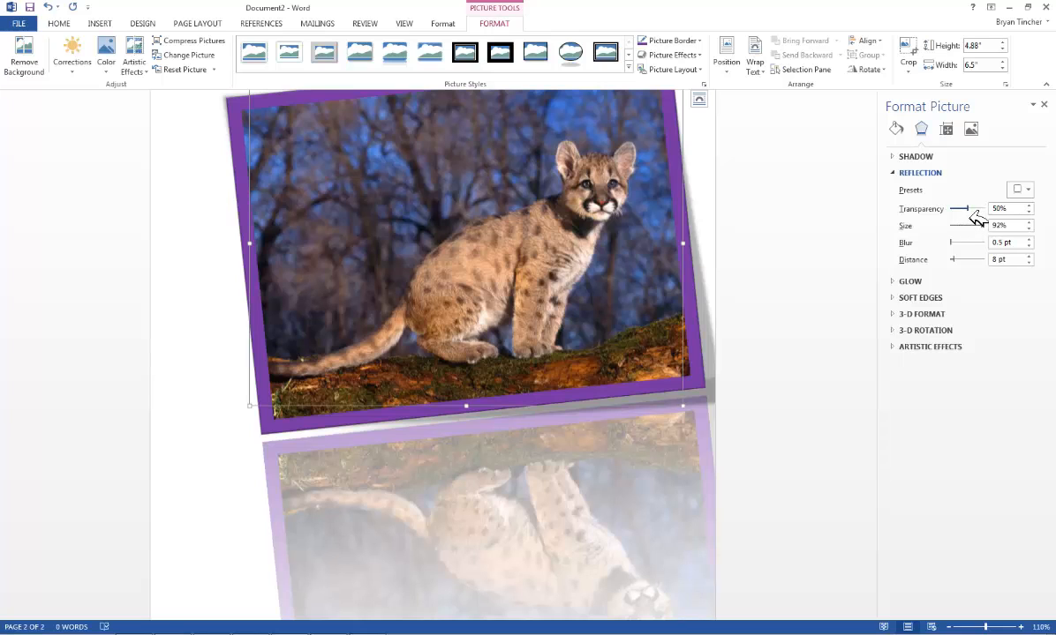
{"action": "mouse_move", "coordinate": [975, 218]}
{"action": "left_mouse_down"}
{"action": "mouse_move", "coordinate": [988, 222]}
{"action": "mouse_move", "coordinate": [955, 216]}
{"action": "left_mouse_up"}
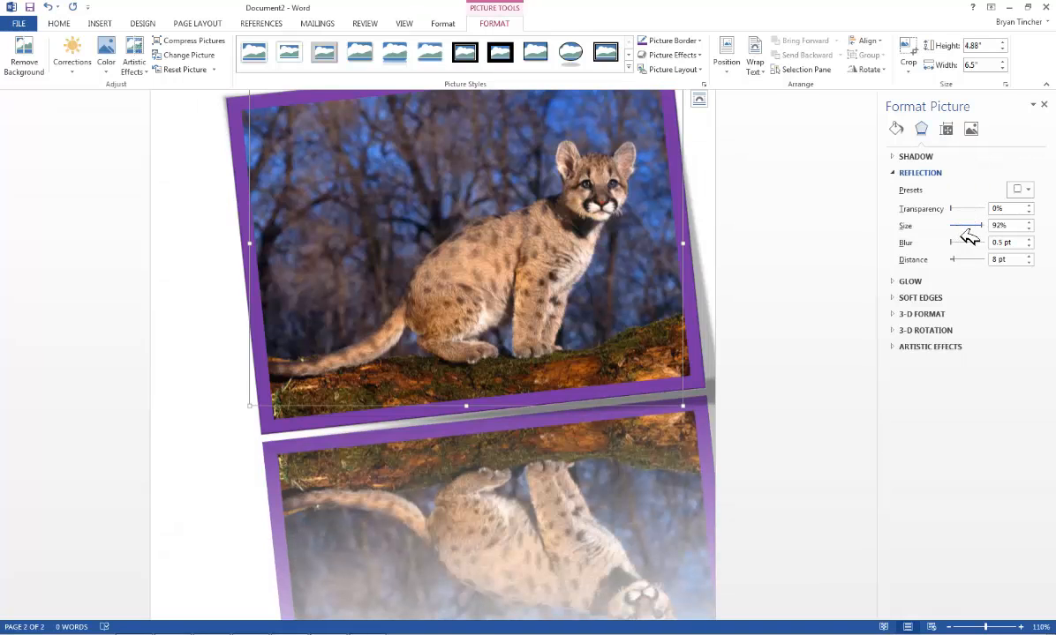
{"action": "left_click", "coordinate": [979, 227]}
{"action": "left_click_drag", "start_coordinate": [985, 237], "coordinate": [976, 236]}
{"action": "scroll", "coordinate": [763, 320], "scroll_direction": "down", "scroll_amount": 1}
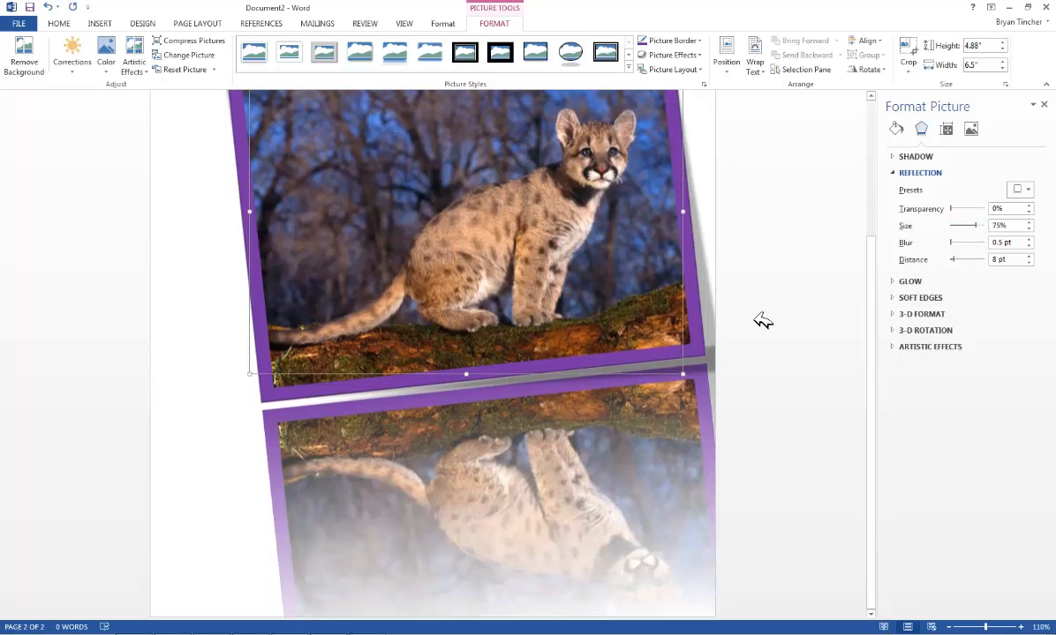
{"action": "scroll", "coordinate": [796, 395], "scroll_direction": "down", "scroll_amount": 1, "text": "ctrl"}
{"action": "scroll", "coordinate": [798, 395], "scroll_direction": "down", "scroll_amount": 1, "text": "ctrl"}
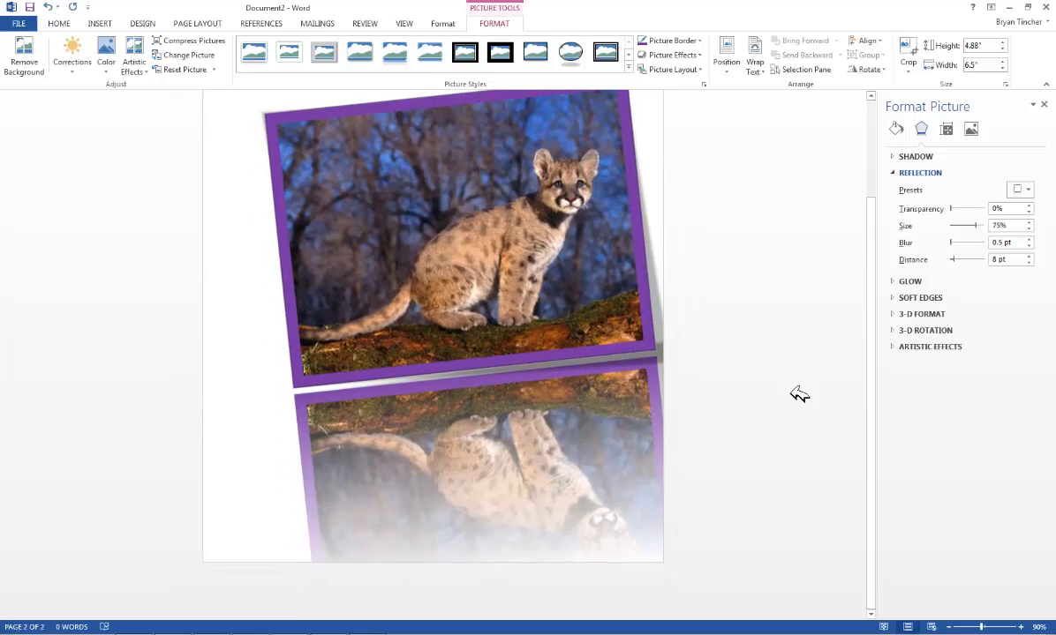
{"action": "scroll", "coordinate": [799, 395], "scroll_direction": "up", "scroll_amount": 1}
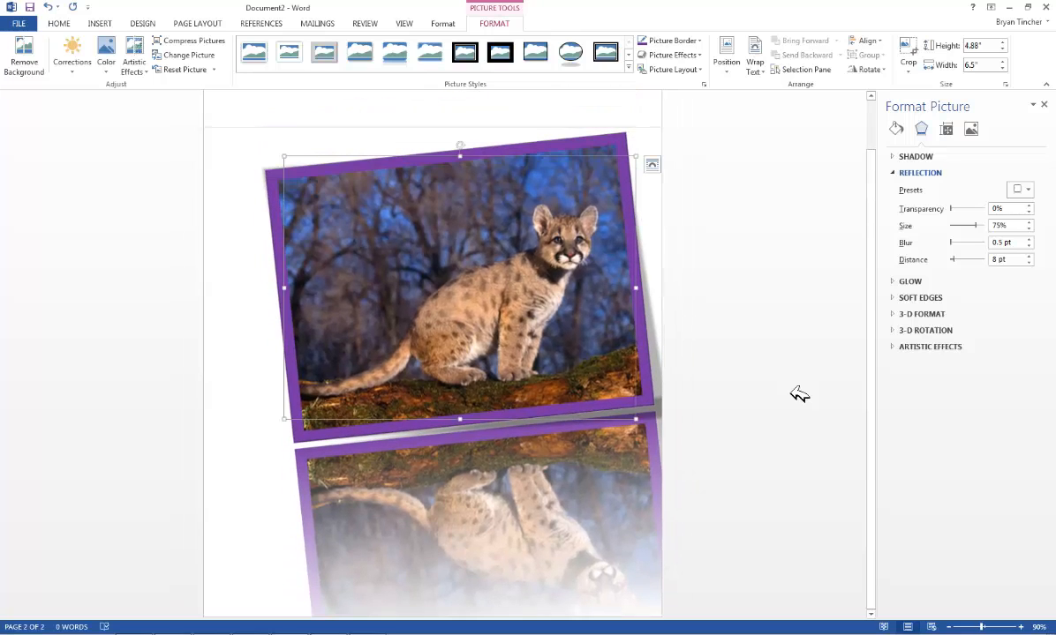
{"action": "left_click", "coordinate": [845, 204]}
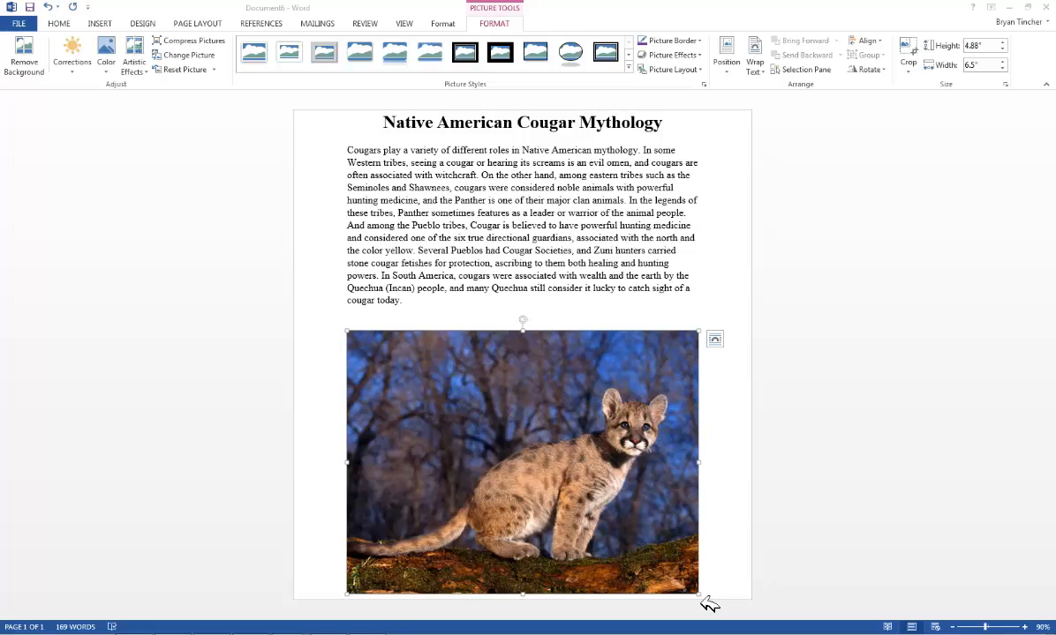
Resize the photo within the paragraph to about 3.43 by 4.58 inches
{"action": "left_click", "coordinate": [687, 581]}
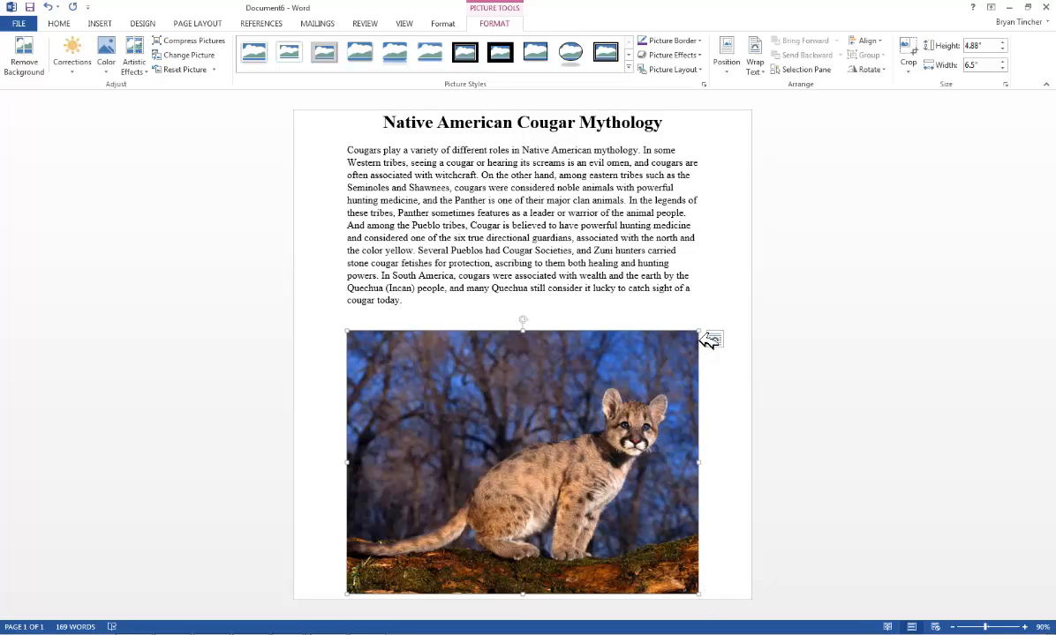
{"action": "left_click_drag", "start_coordinate": [701, 336], "coordinate": [481, 233]}
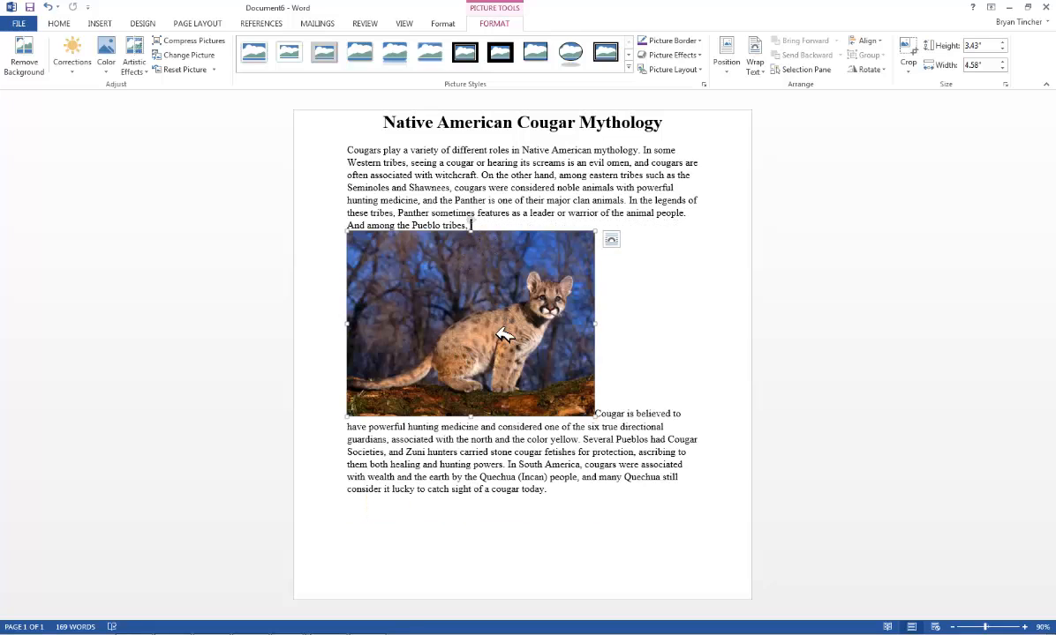
Position the picture at middle left with square text wrapping and move it slightly up
{"action": "left_click", "coordinate": [726, 62]}
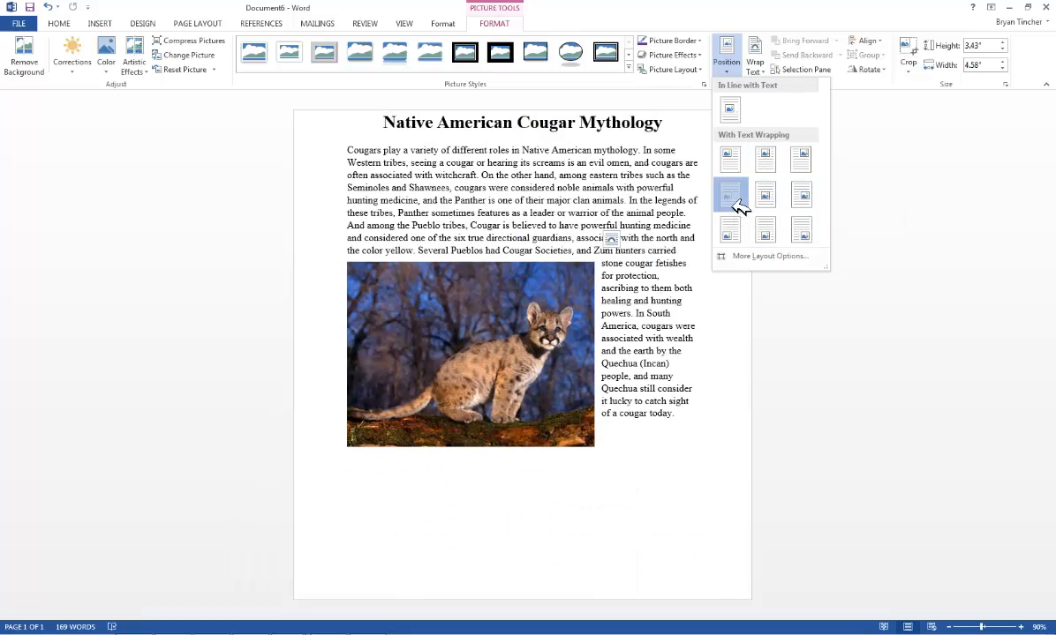
{"action": "left_click", "coordinate": [740, 207]}
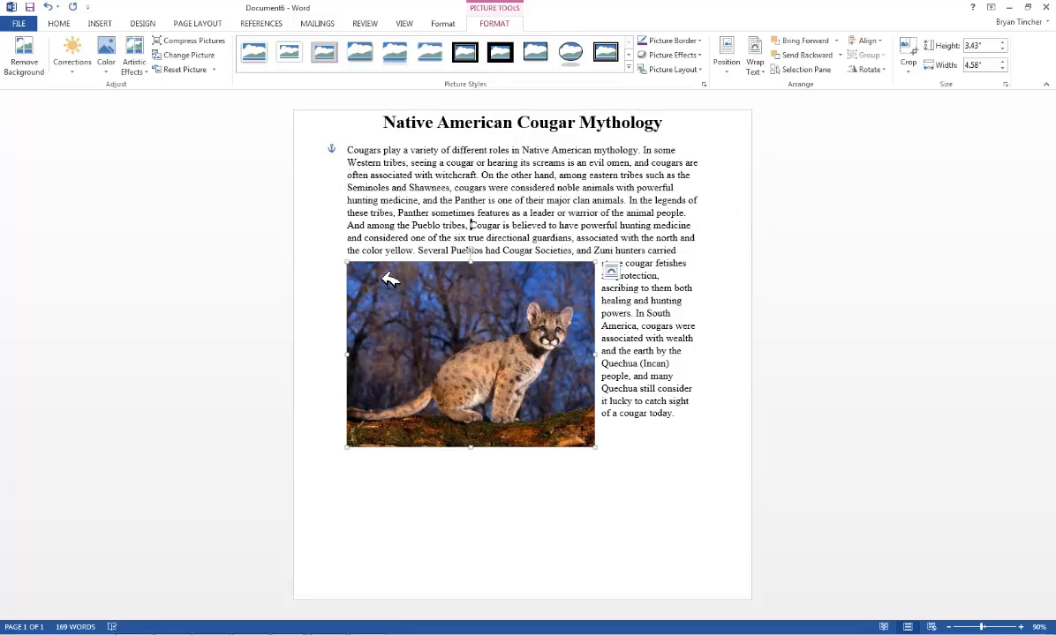
{"action": "left_click_drag", "start_coordinate": [460, 334], "coordinate": [478, 259]}
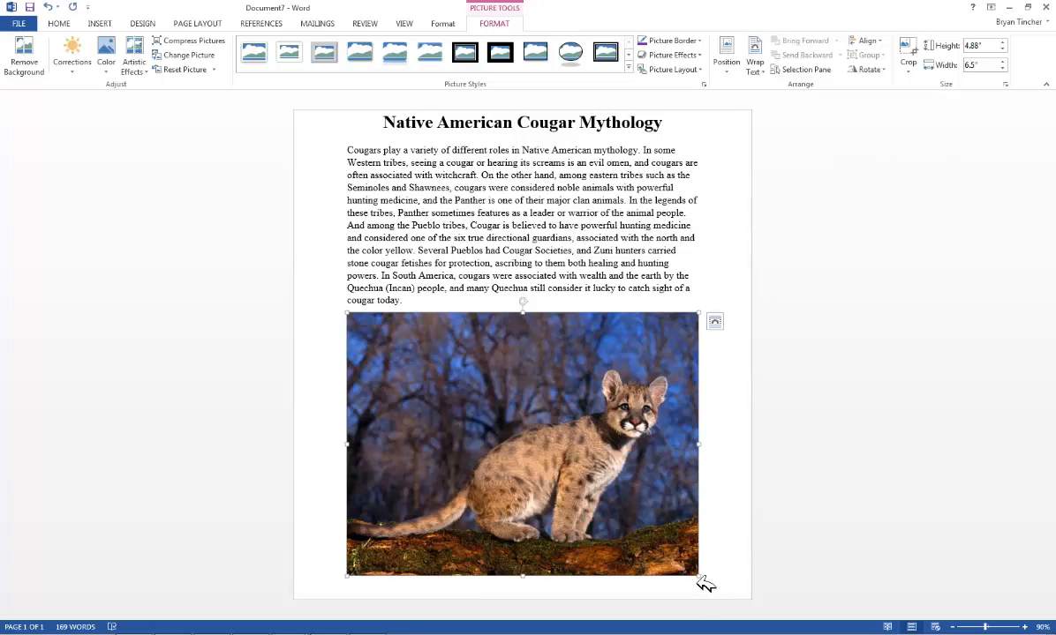
Shrink the picture to about 1.62 by 2.16 inches and set its text wrapping to Through
{"action": "left_click_drag", "start_coordinate": [698, 577], "coordinate": [487, 202]}
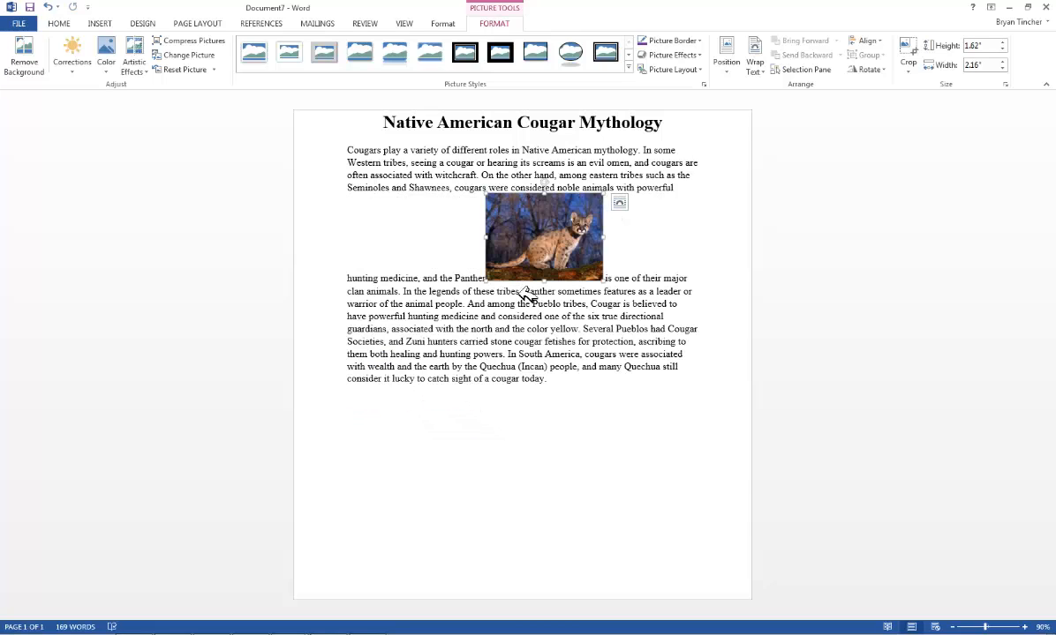
{"action": "left_click", "coordinate": [759, 71]}
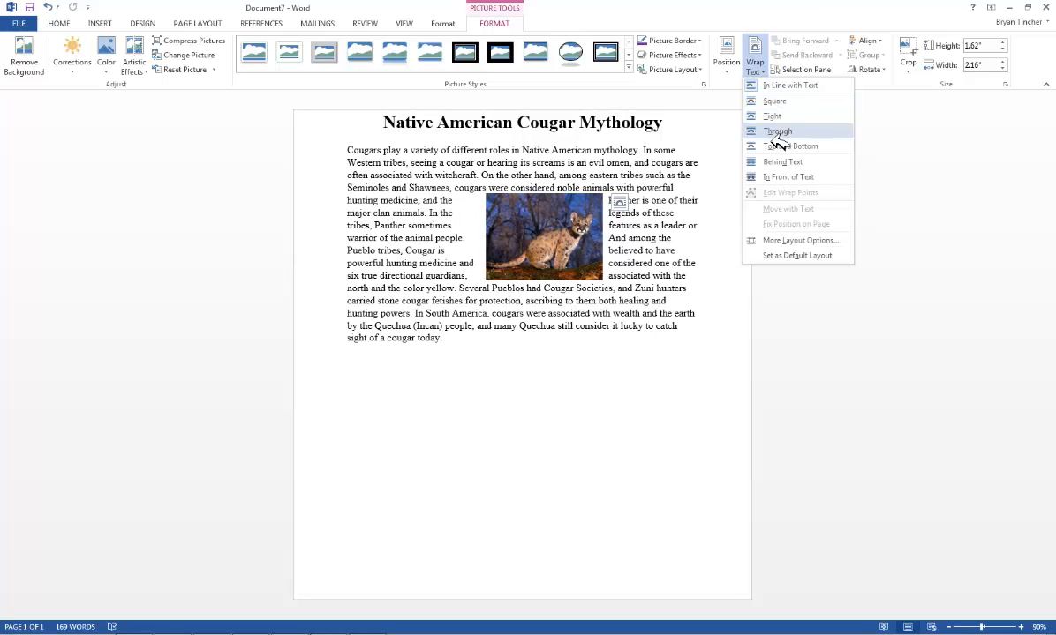
{"action": "left_click", "coordinate": [779, 134]}
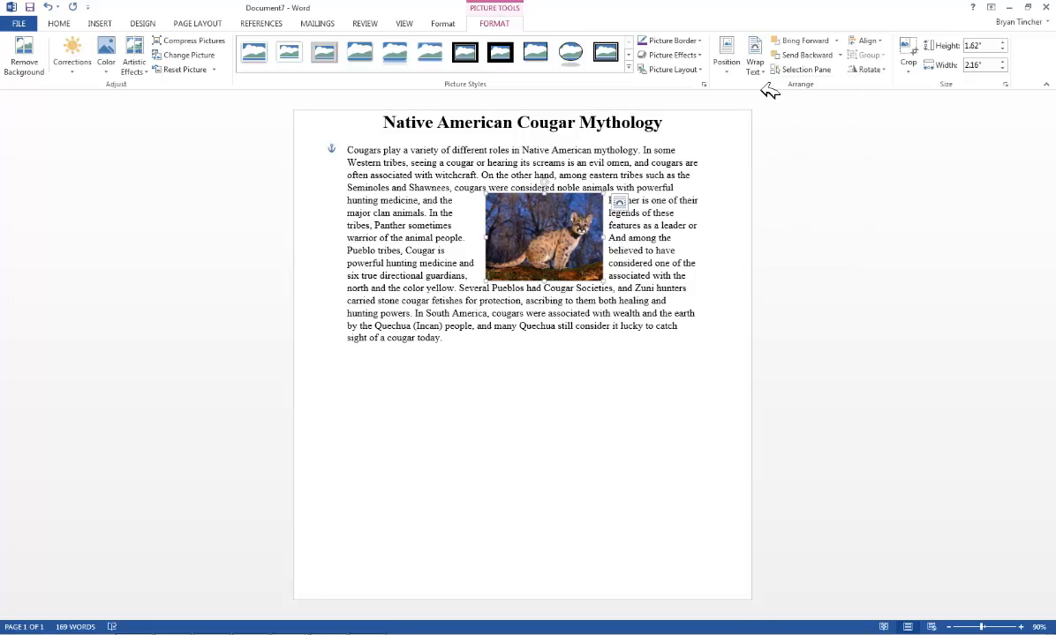
Edit the picture's wrap points, pulling points outward to the left, right and top into a diamond shape
{"action": "left_click", "coordinate": [755, 56]}
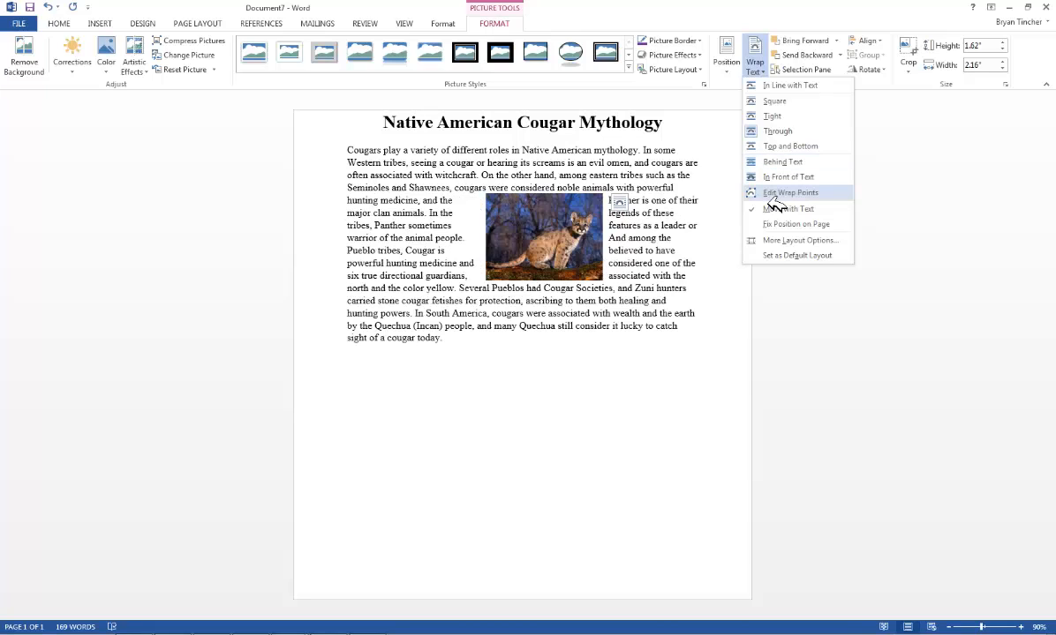
{"action": "left_click", "coordinate": [770, 196]}
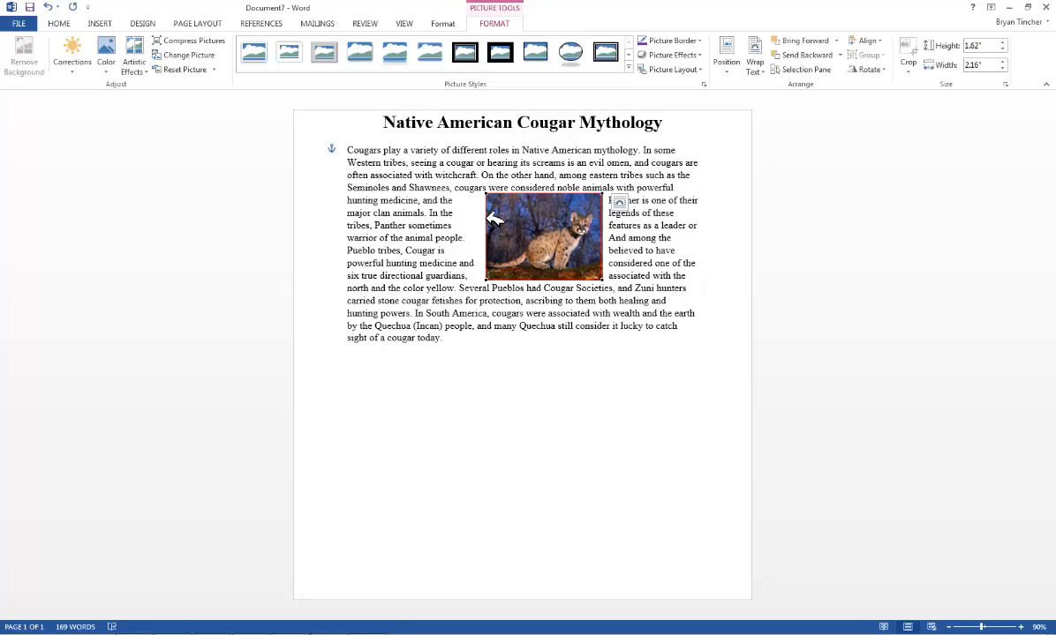
{"action": "left_click_drag", "start_coordinate": [488, 218], "coordinate": [370, 226]}
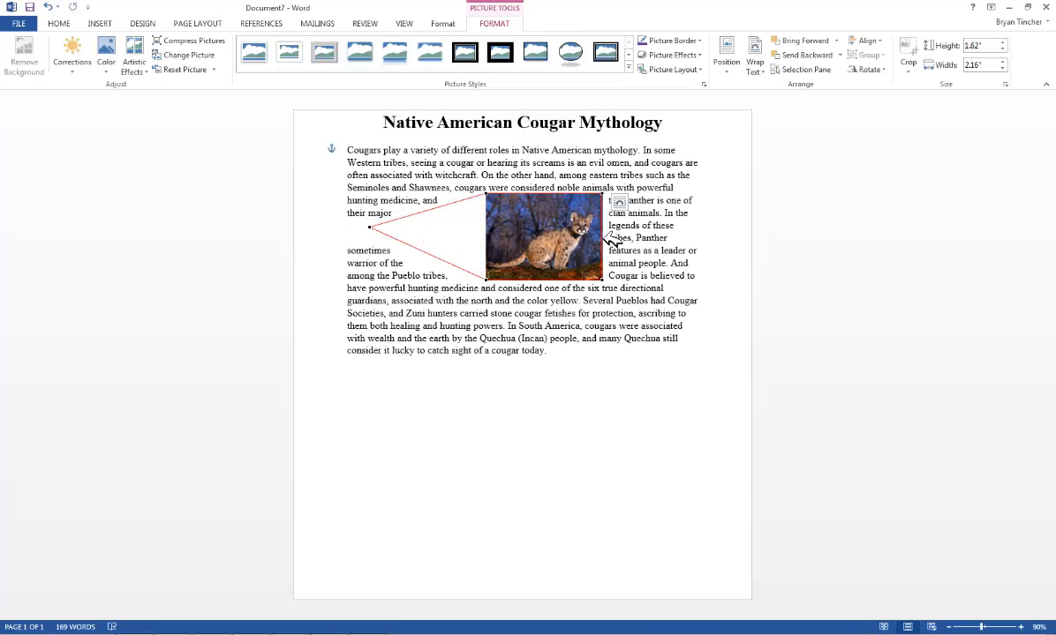
{"action": "left_click_drag", "start_coordinate": [609, 240], "coordinate": [633, 229]}
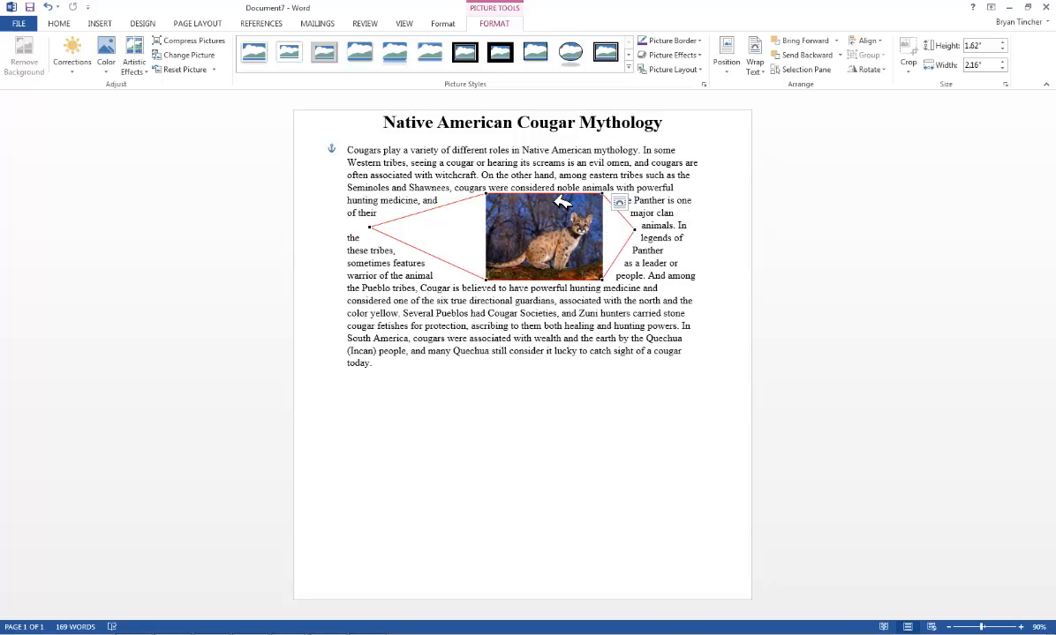
{"action": "left_click_drag", "start_coordinate": [562, 201], "coordinate": [560, 174]}
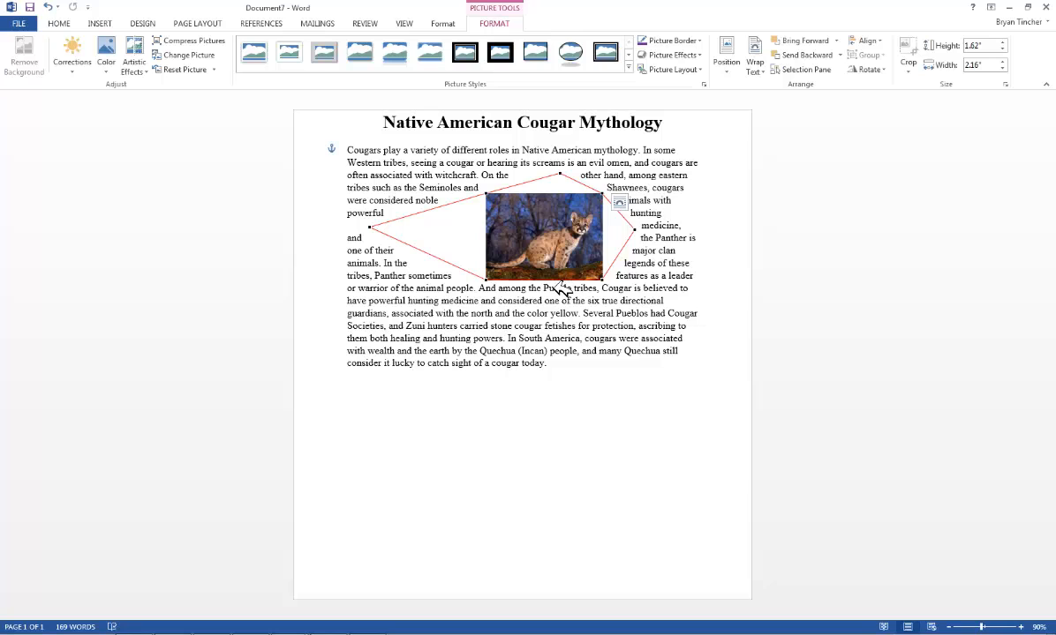
Pull the bottom wrap point of the picture downward to complete the diamond wrap shape
{"action": "left_click_drag", "start_coordinate": [558, 282], "coordinate": [553, 308]}
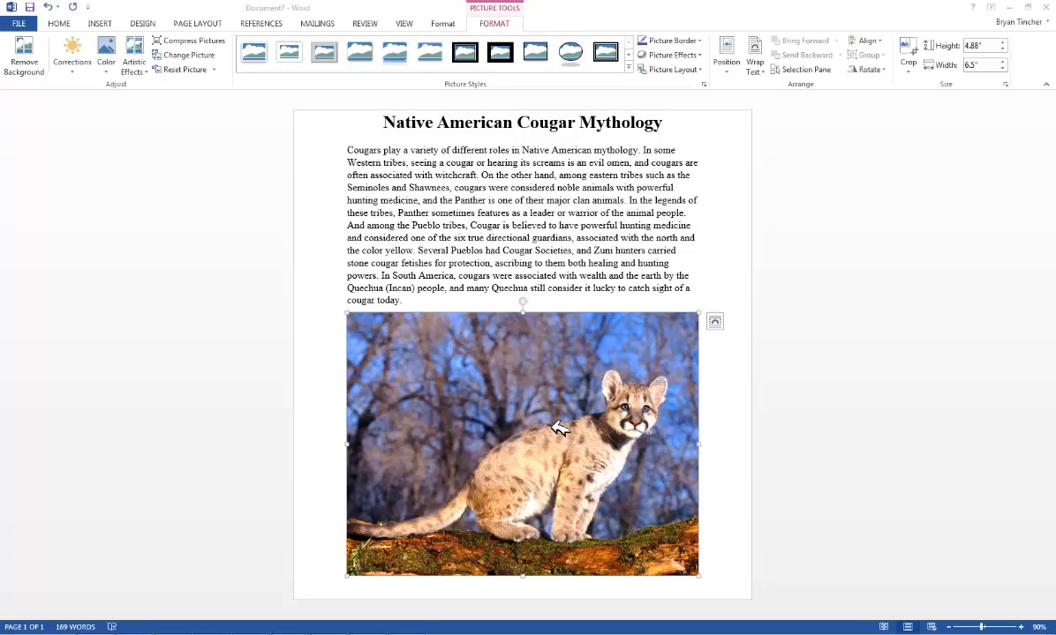
Set the full-width photo's text wrapping to Behind Text
{"action": "left_click", "coordinate": [597, 414]}
{"action": "left_click", "coordinate": [754, 63]}
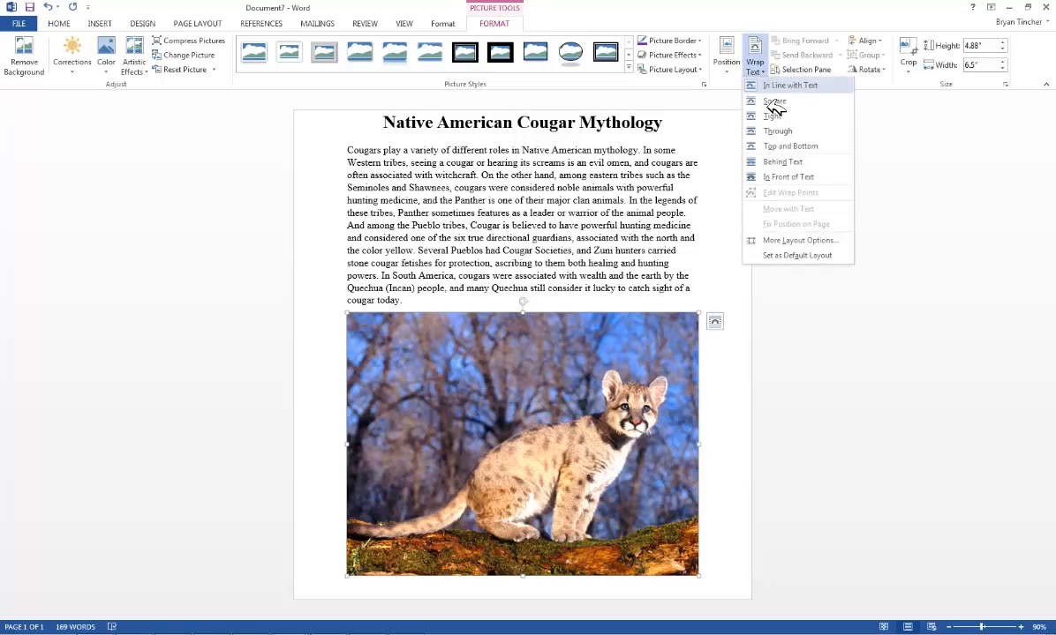
{"action": "left_click", "coordinate": [782, 164]}
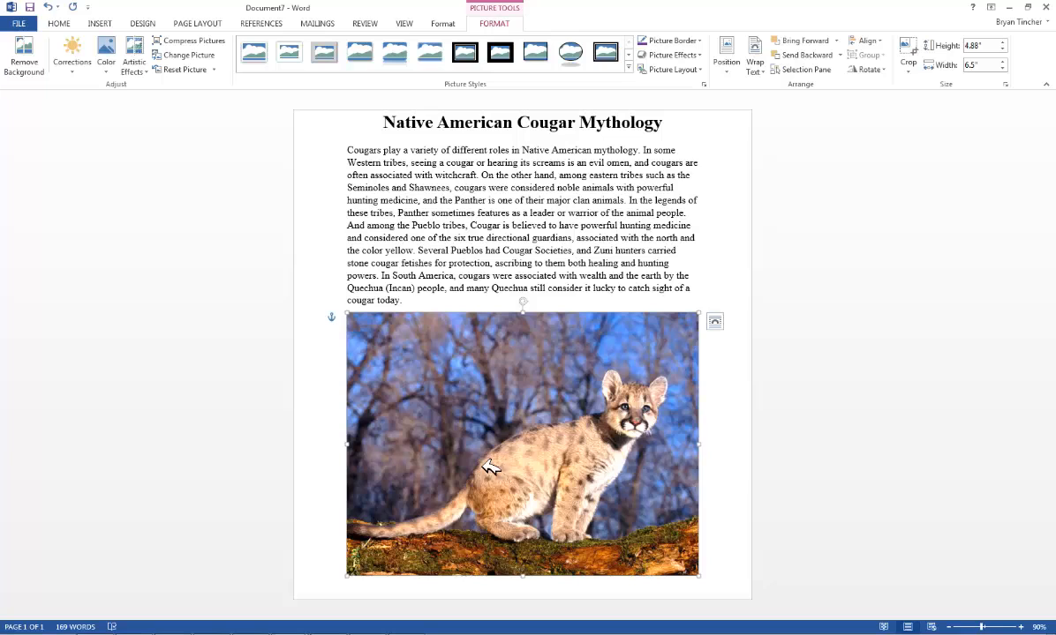
Move the picture up behind the heading and paragraph, and widen it to about 6.64 inches
{"action": "left_click_drag", "start_coordinate": [481, 472], "coordinate": [504, 277]}
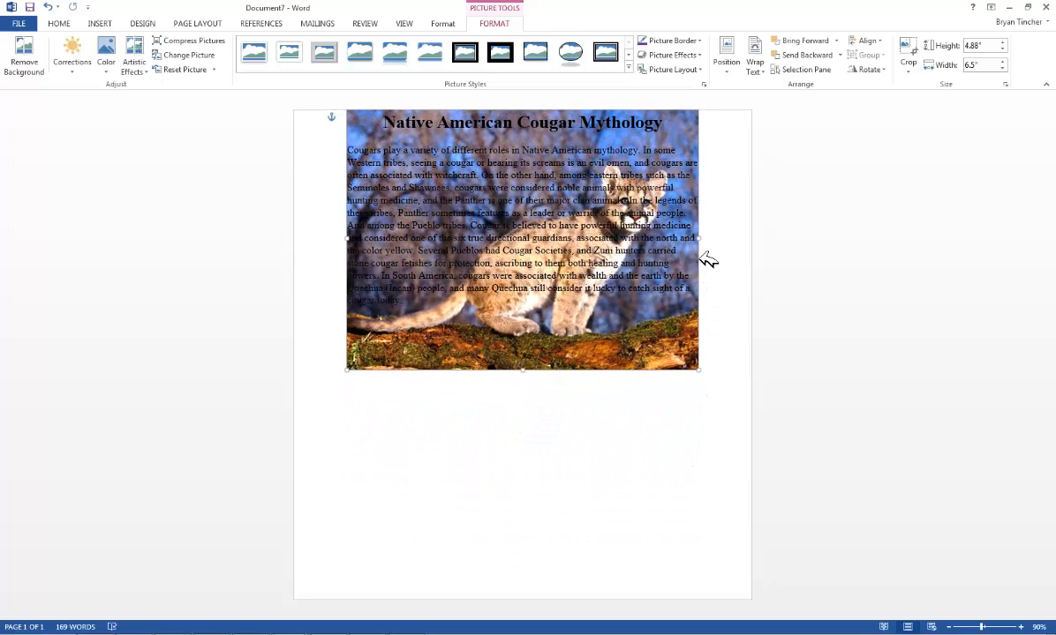
{"action": "left_click_drag", "start_coordinate": [706, 243], "coordinate": [713, 246]}
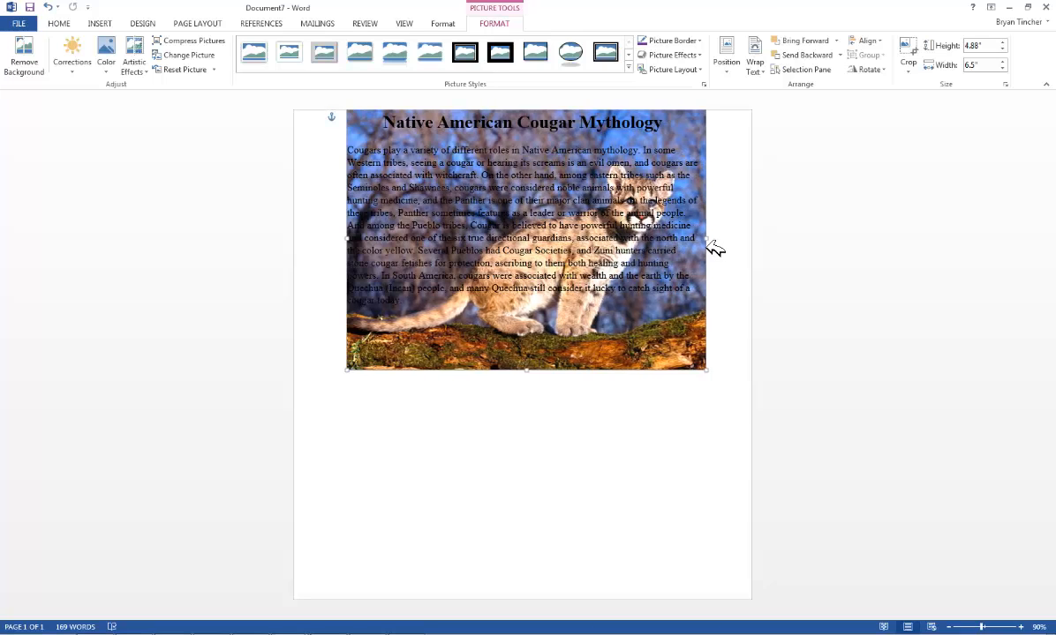
Recolor the picture with the Washout color option
{"action": "left_click", "coordinate": [114, 74]}
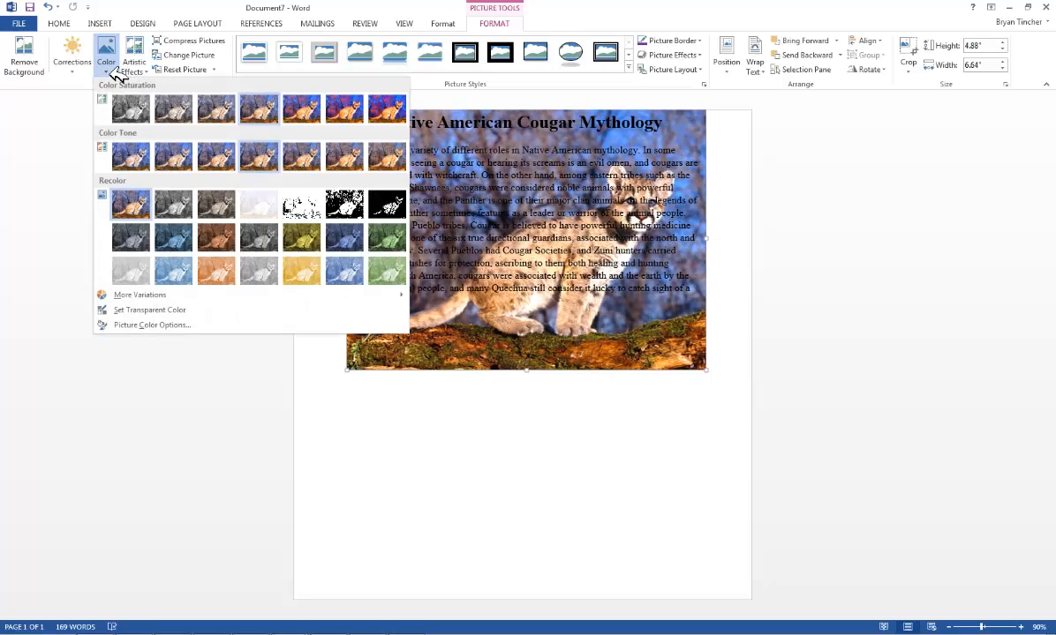
{"action": "left_click", "coordinate": [258, 206]}
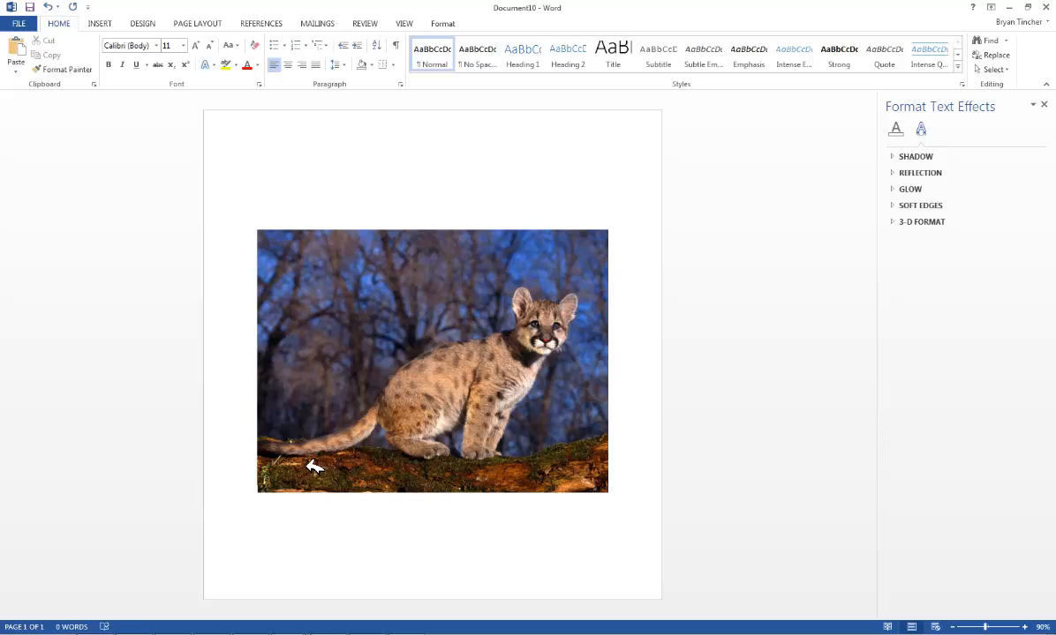
Open the Format Picture pane for the photo, then open the rotation options in the Layout dialog and close it
{"action": "right_click", "coordinate": [315, 467]}
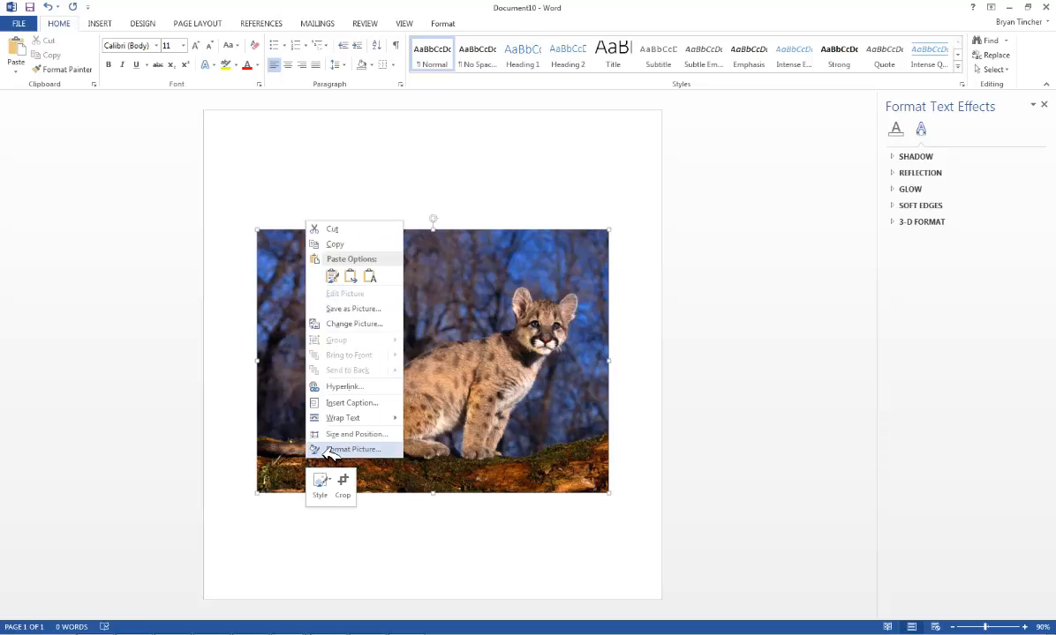
{"action": "left_click", "coordinate": [353, 449]}
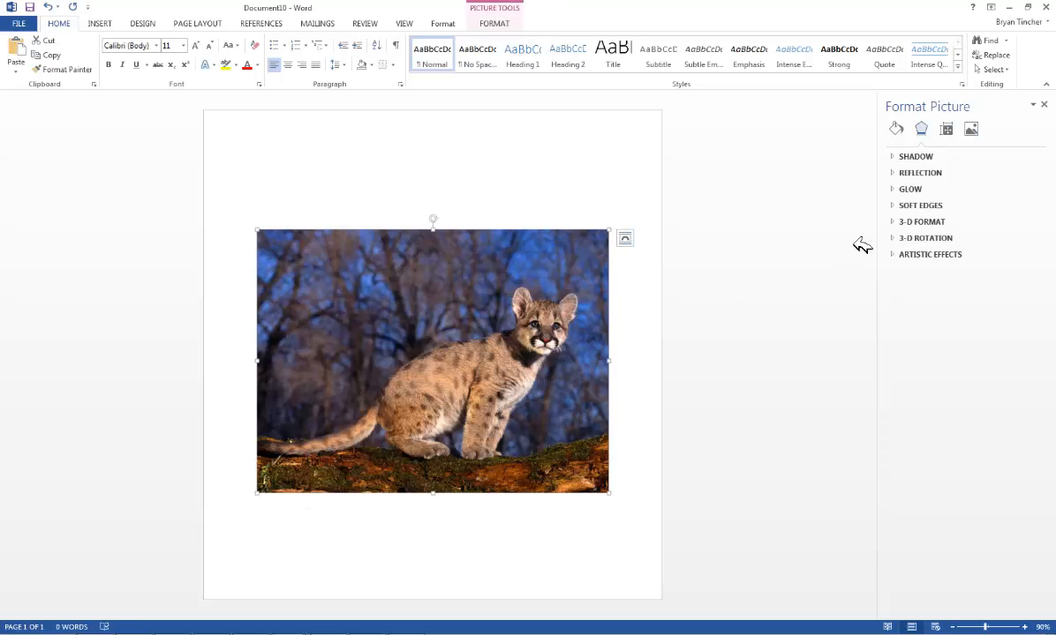
{"action": "left_click", "coordinate": [494, 23]}
{"action": "left_click", "coordinate": [868, 70]}
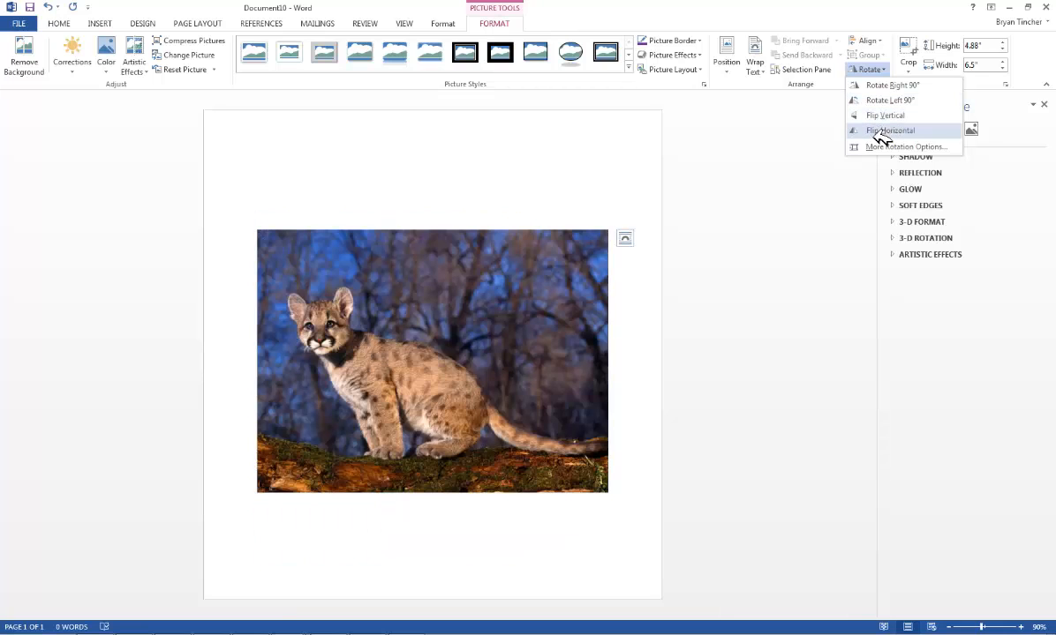
{"action": "left_click", "coordinate": [880, 147]}
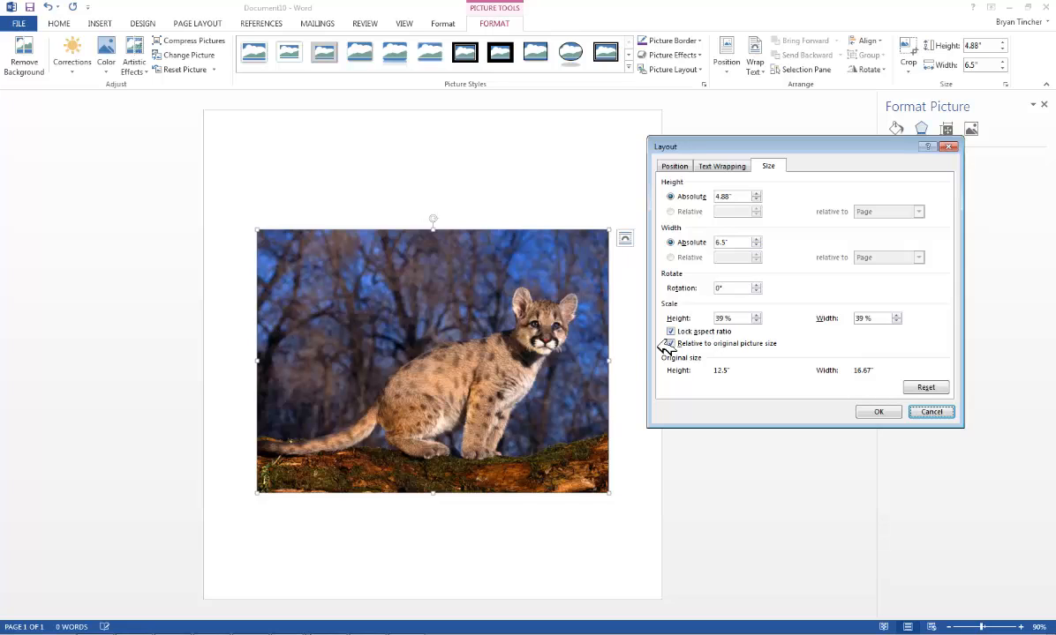
{"action": "left_click", "coordinate": [885, 417]}
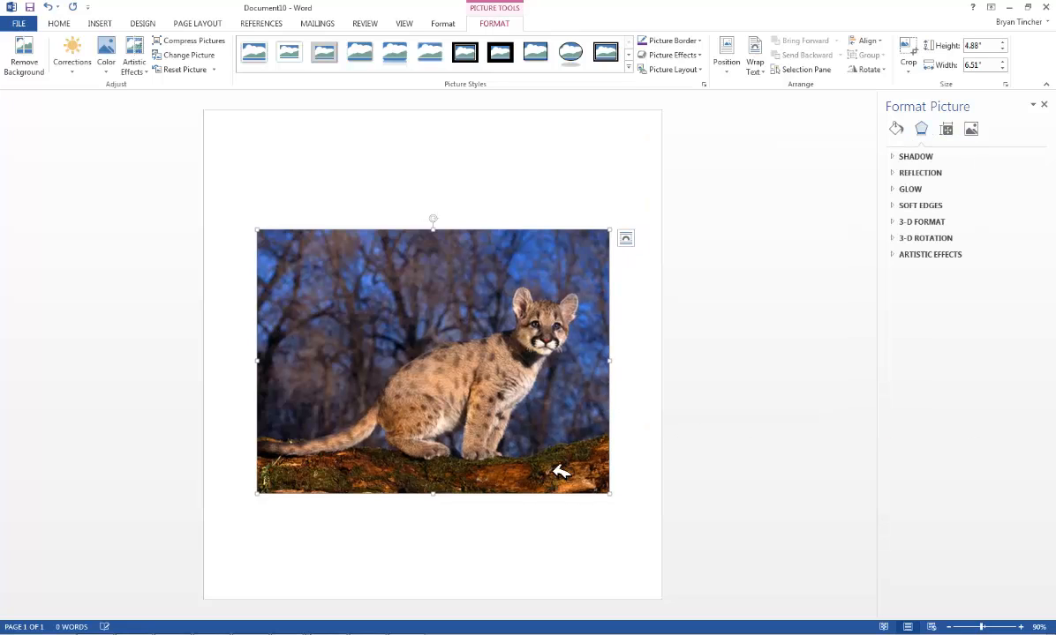
Resize the photo to about 3.58 by 4.78 inches, then crop off its top to about 2.95 by 4.69 inches
{"action": "left_click_drag", "start_coordinate": [611, 500], "coordinate": [469, 433]}
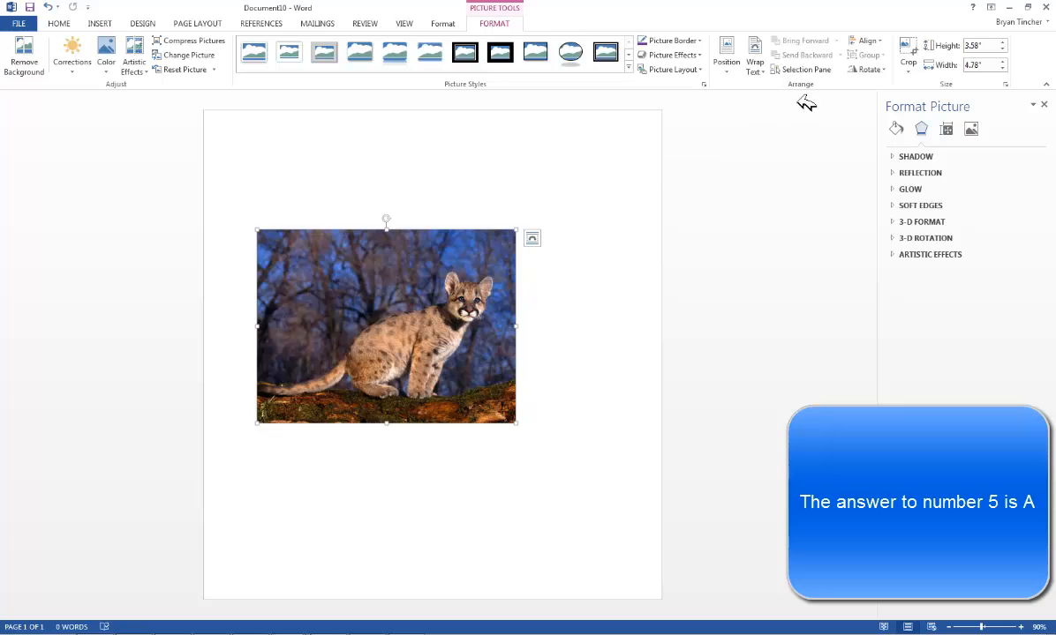
{"action": "left_click", "coordinate": [909, 72]}
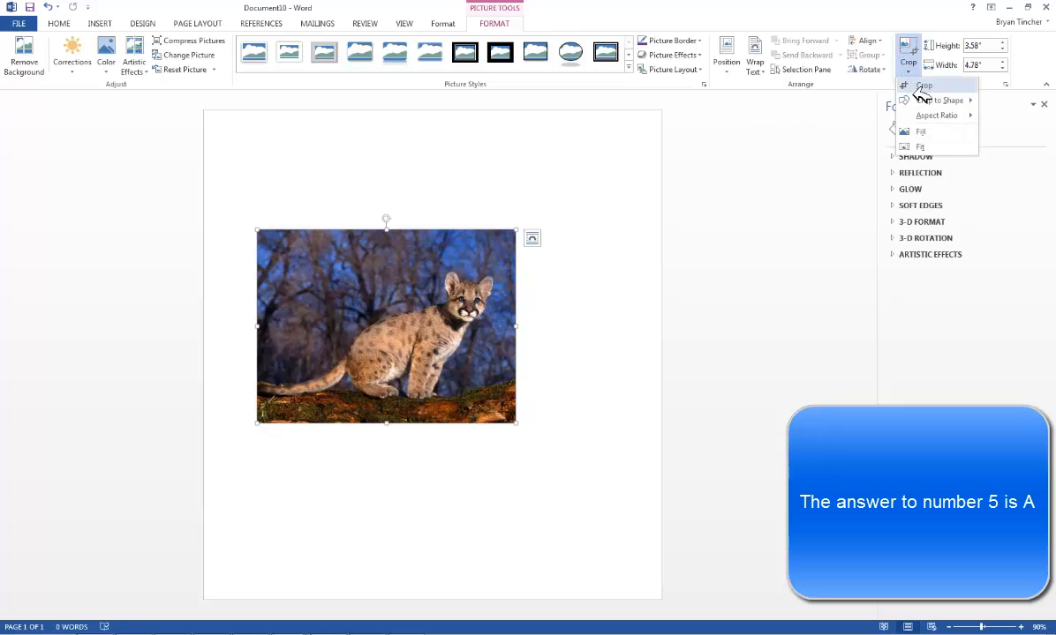
{"action": "left_click", "coordinate": [922, 85]}
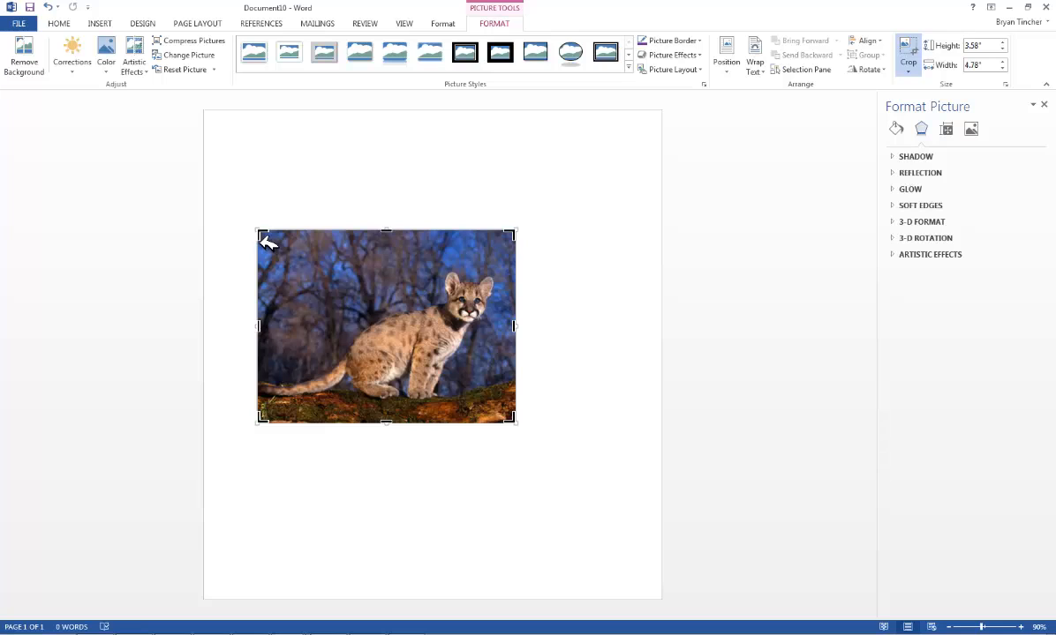
{"action": "left_click_drag", "start_coordinate": [268, 242], "coordinate": [271, 274]}
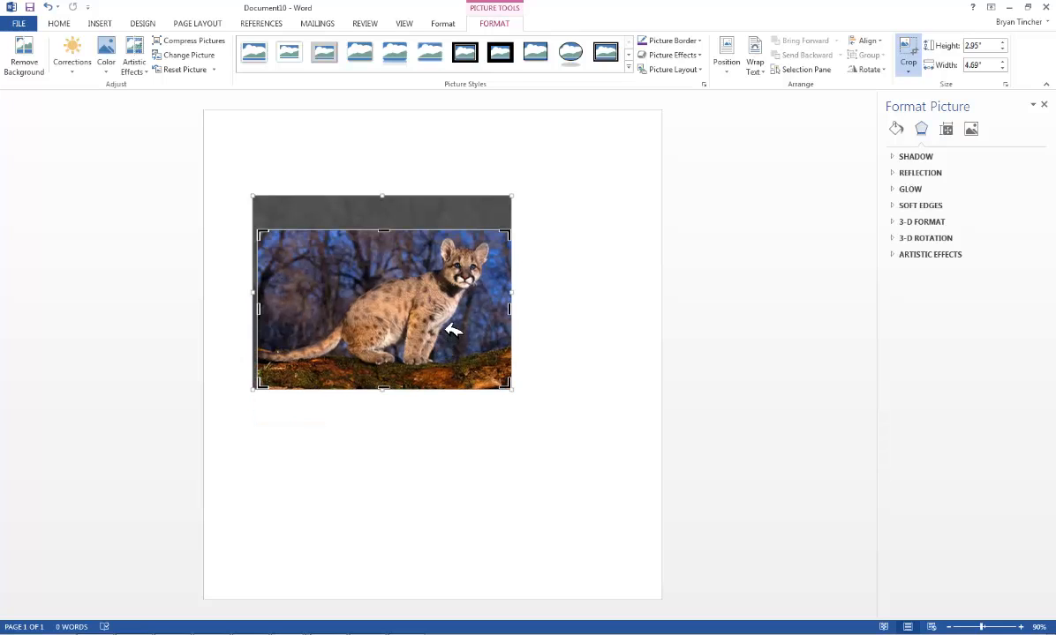
{"action": "left_click", "coordinate": [563, 280]}
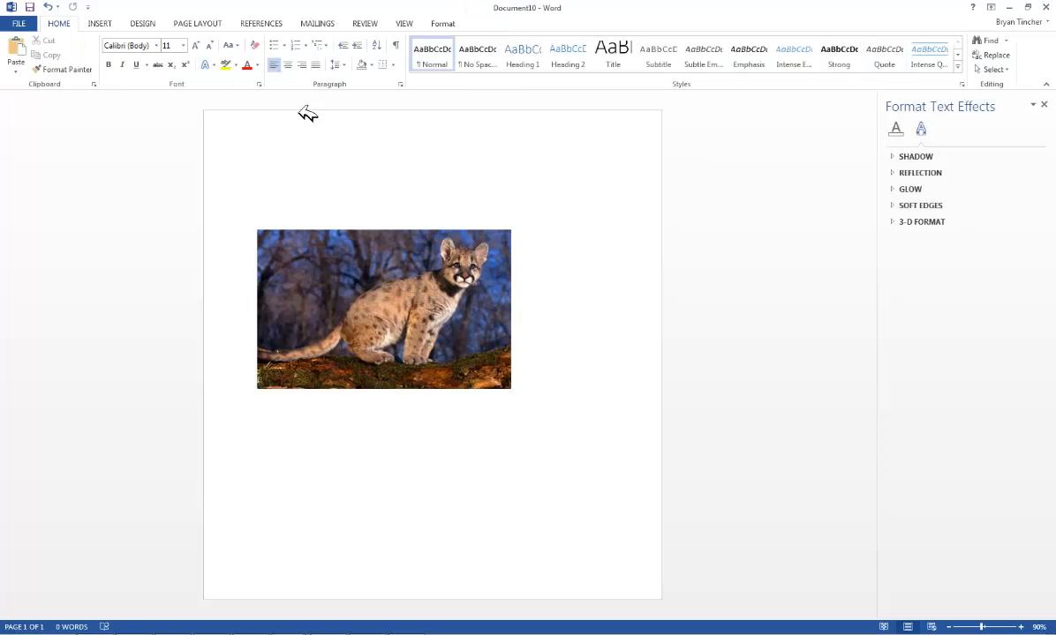
Crop the picture to the heart shape from the basic shapes
{"action": "right_click", "coordinate": [375, 283]}
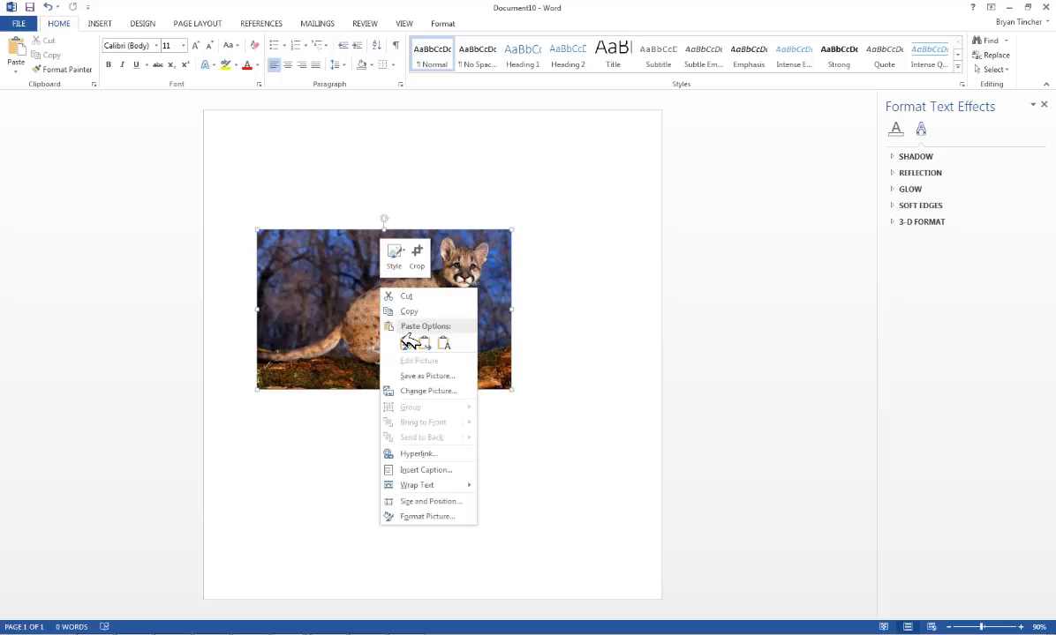
{"action": "left_click", "coordinate": [433, 518]}
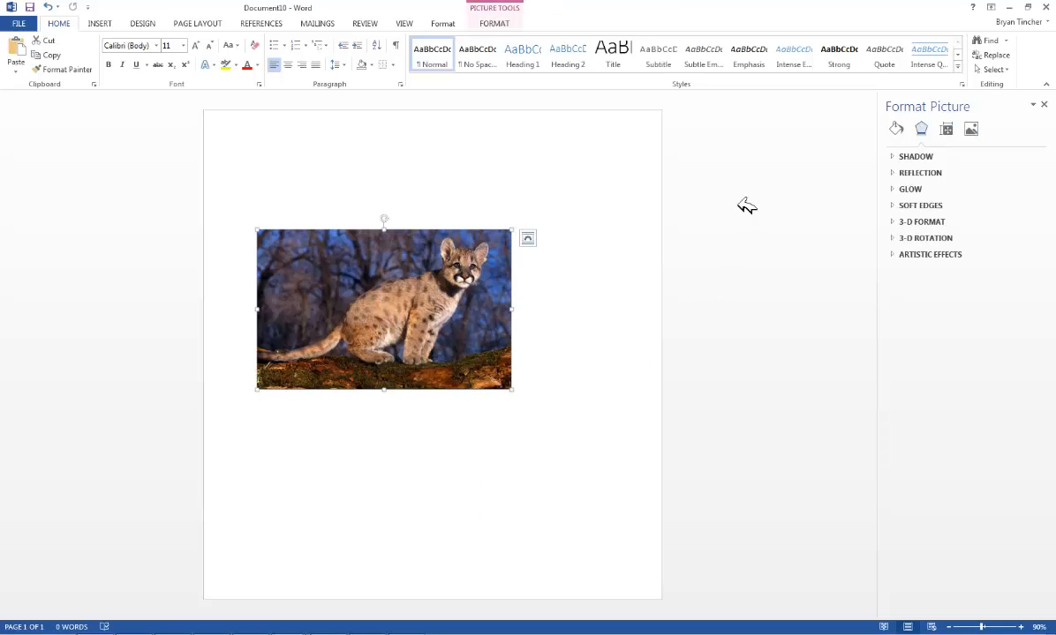
{"action": "left_click", "coordinate": [491, 26]}
{"action": "left_click", "coordinate": [908, 71]}
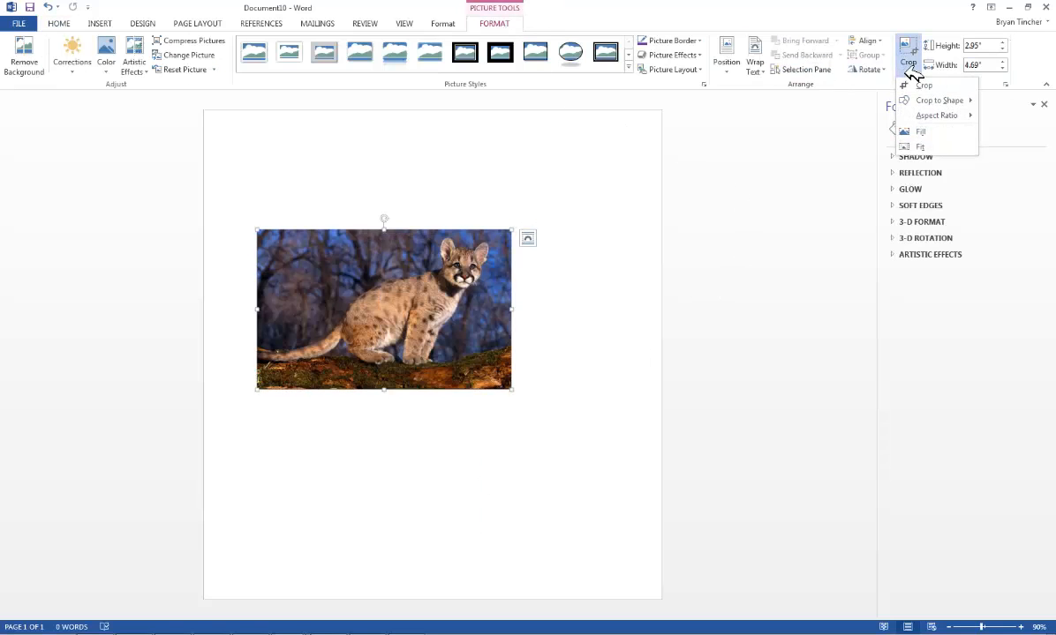
{"action": "mouse_move", "coordinate": [931, 103]}
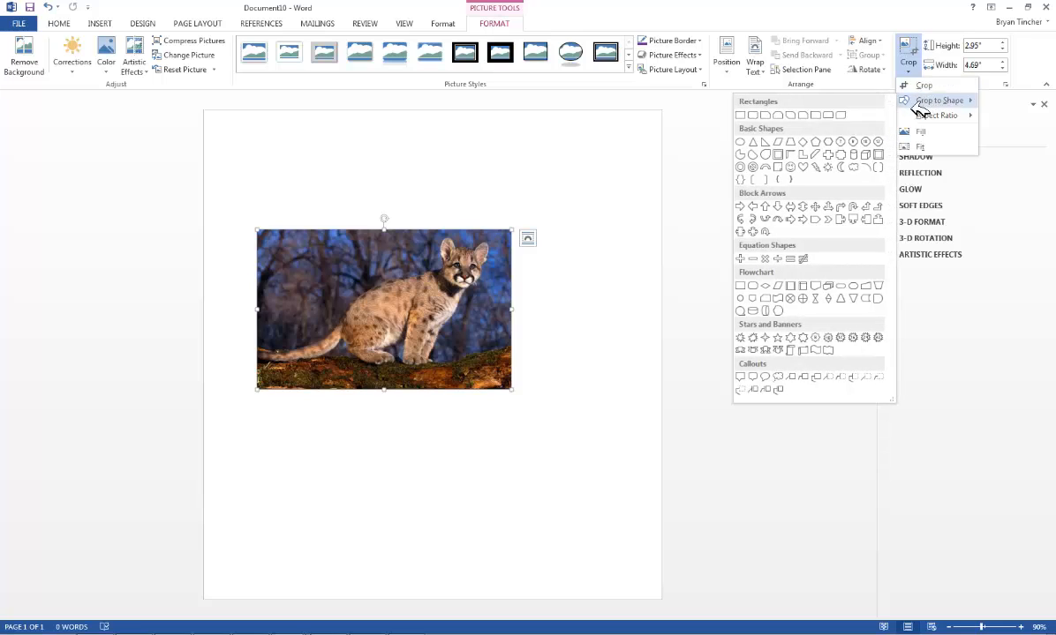
{"action": "left_click", "coordinate": [804, 168]}
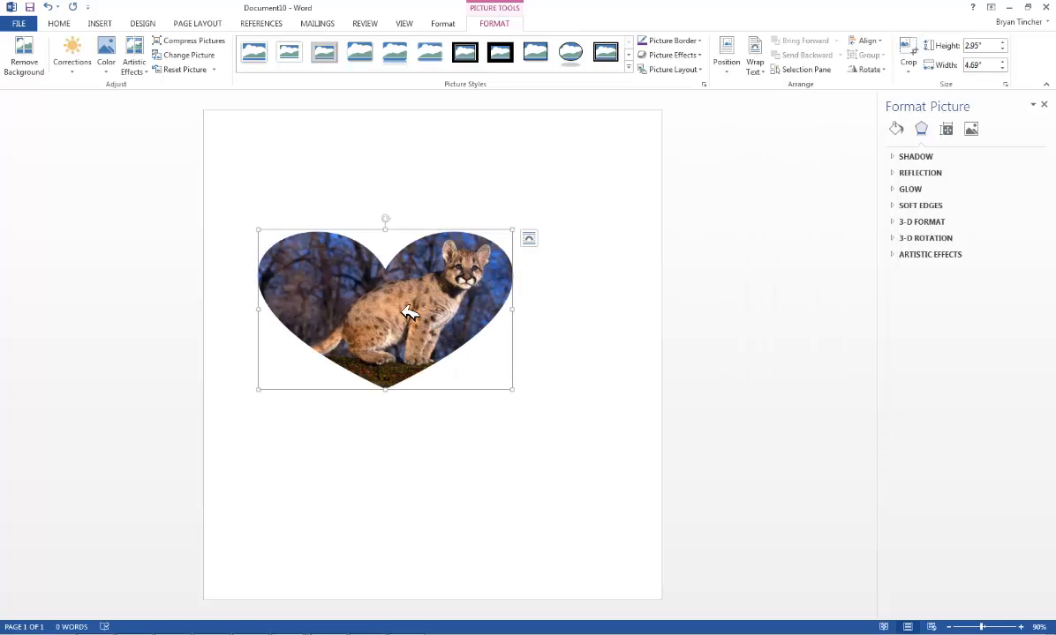
{"action": "left_click", "coordinate": [568, 338]}
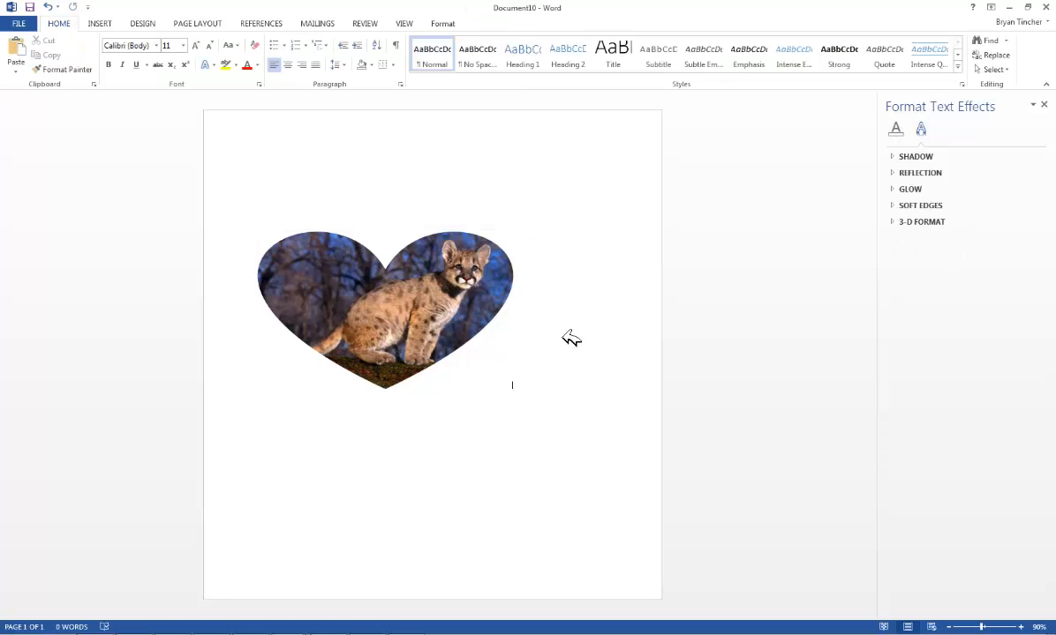
Select the heart-shaped picture and enter crop mode to adjust the crop
{"action": "left_click", "coordinate": [461, 314]}
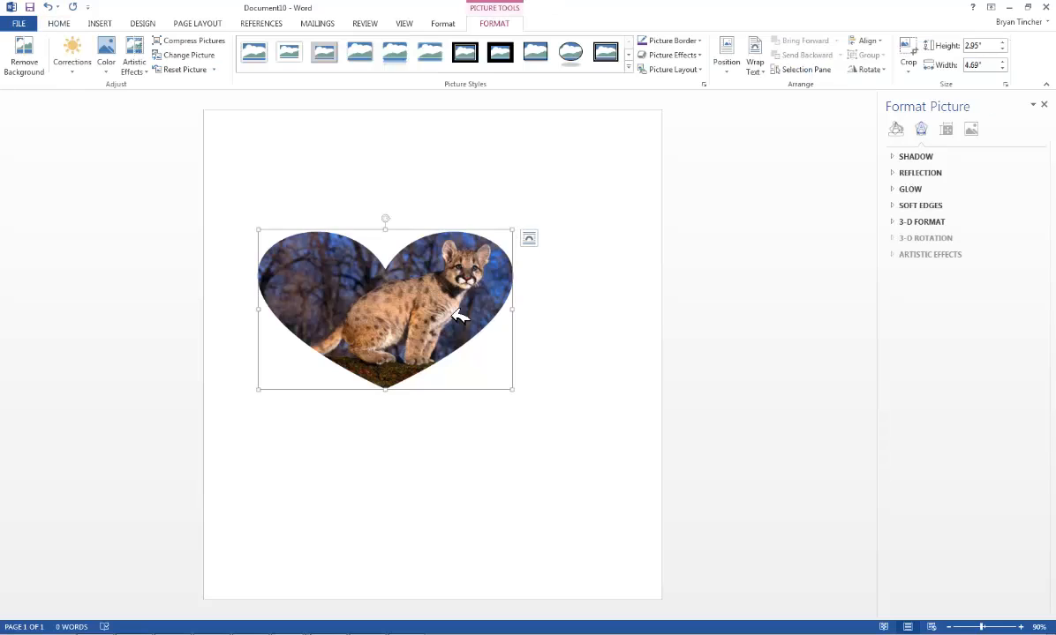
{"action": "right_click", "coordinate": [459, 314]}
{"action": "left_click", "coordinate": [468, 287]}
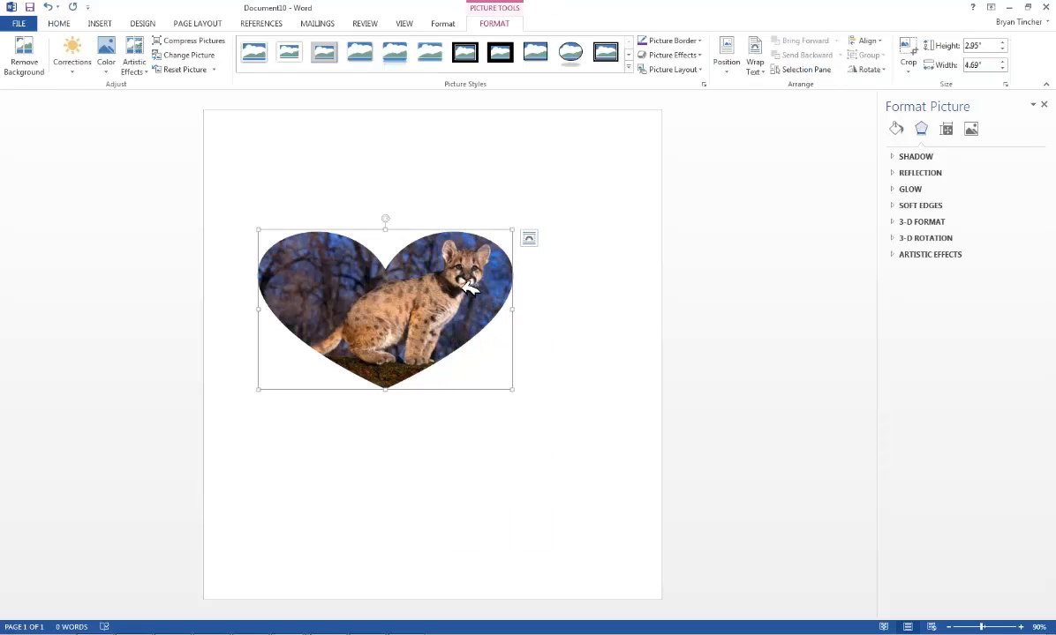
{"action": "left_click", "coordinate": [908, 69]}
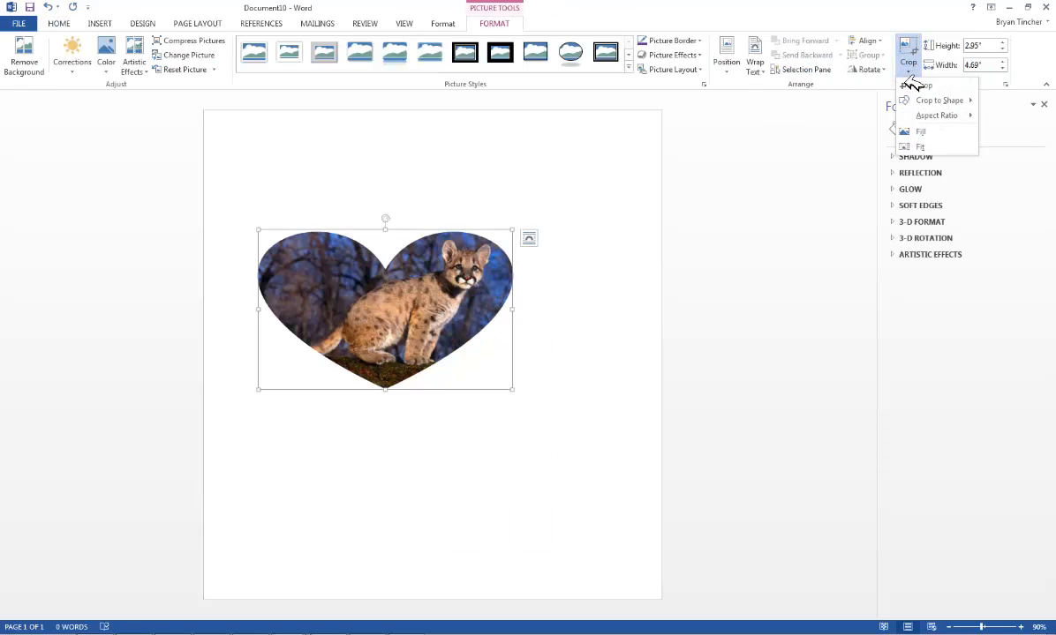
{"action": "left_click", "coordinate": [920, 86]}
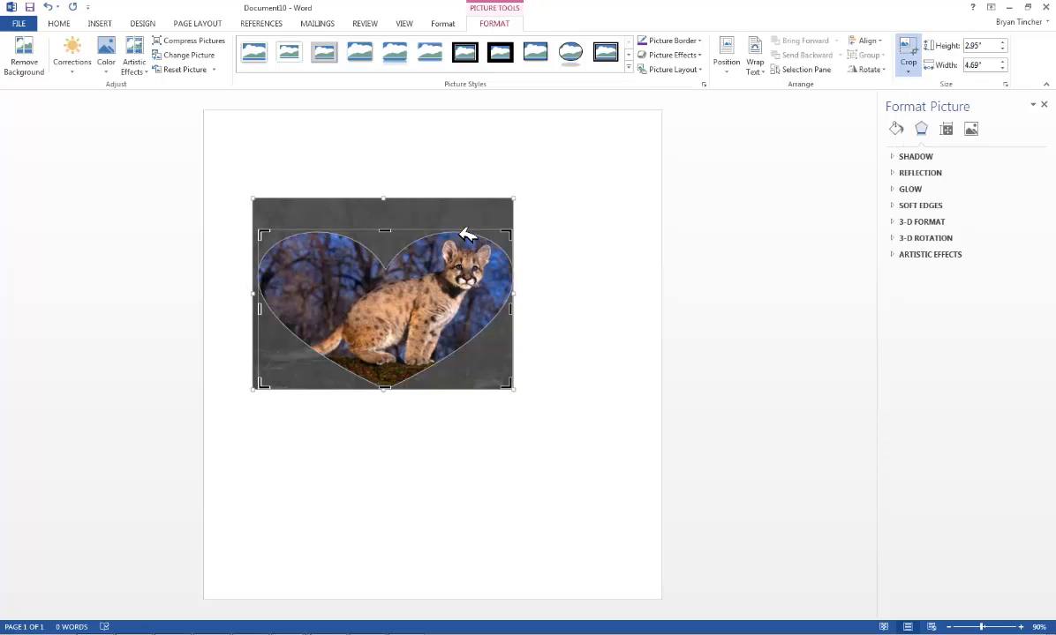